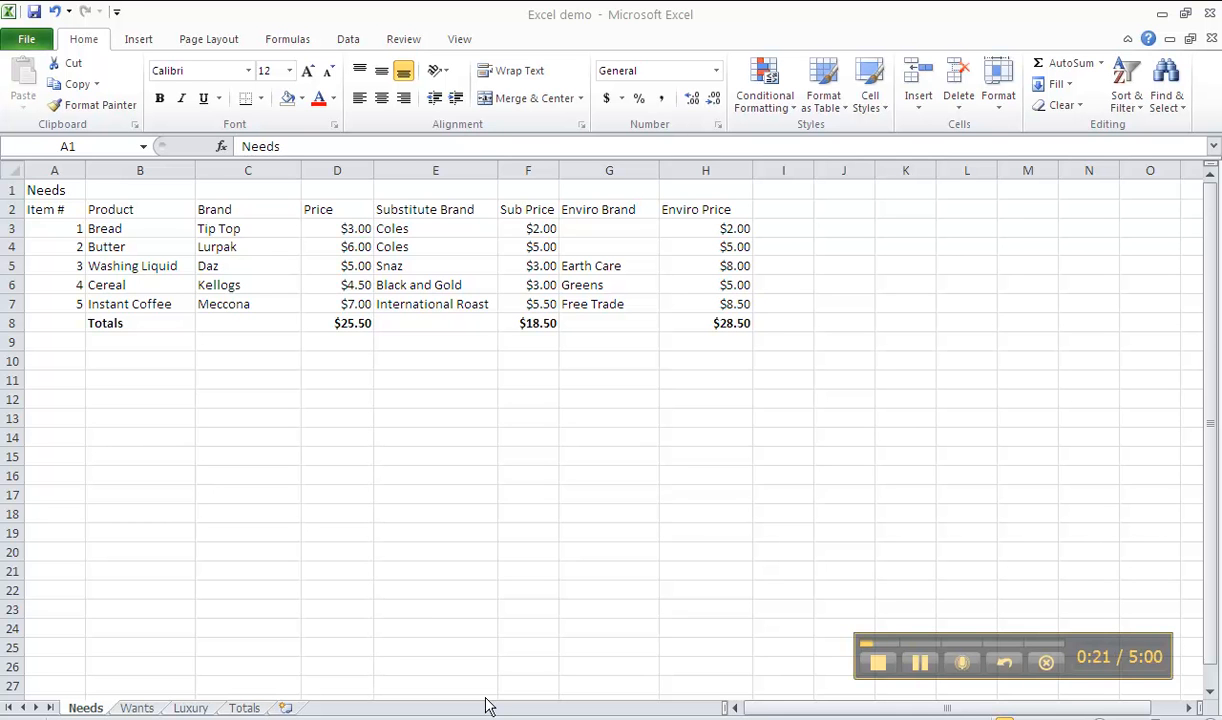
# Look through the Wants and Luxury sheets, and return to the Needs sheet
pyautogui.click(134, 708)
pyautogui.click(140, 708)
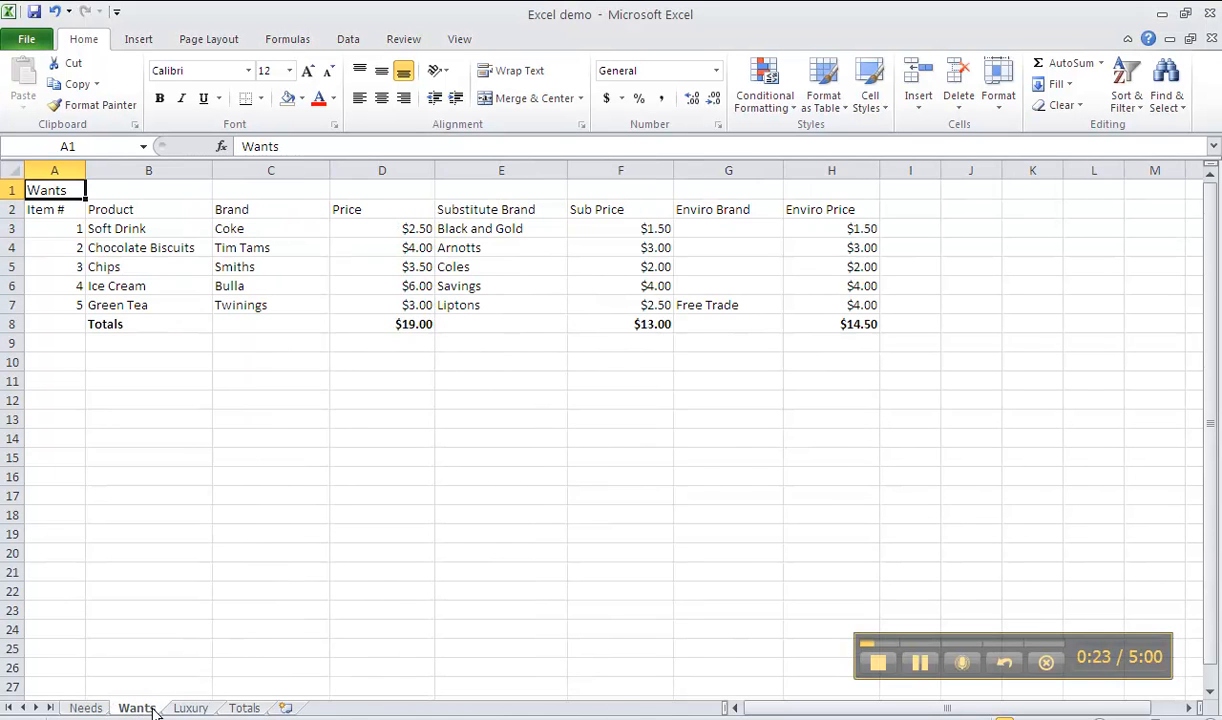
pyautogui.click(188, 708)
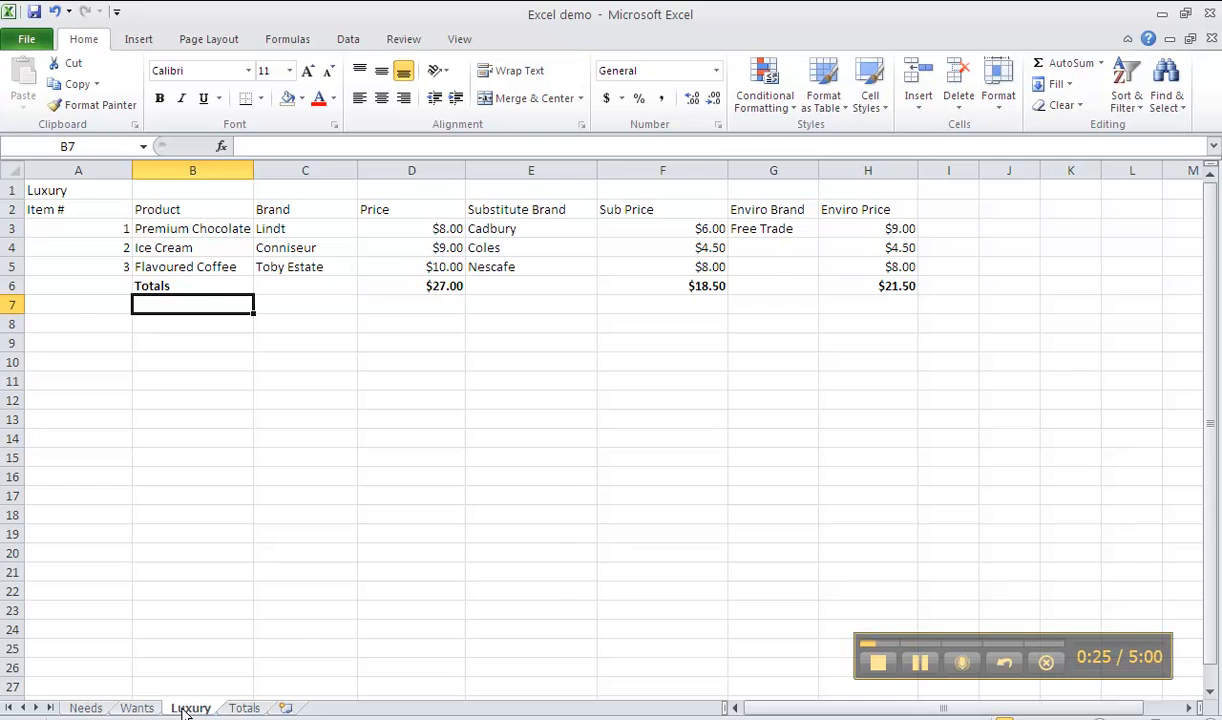
pyautogui.click(97, 708)
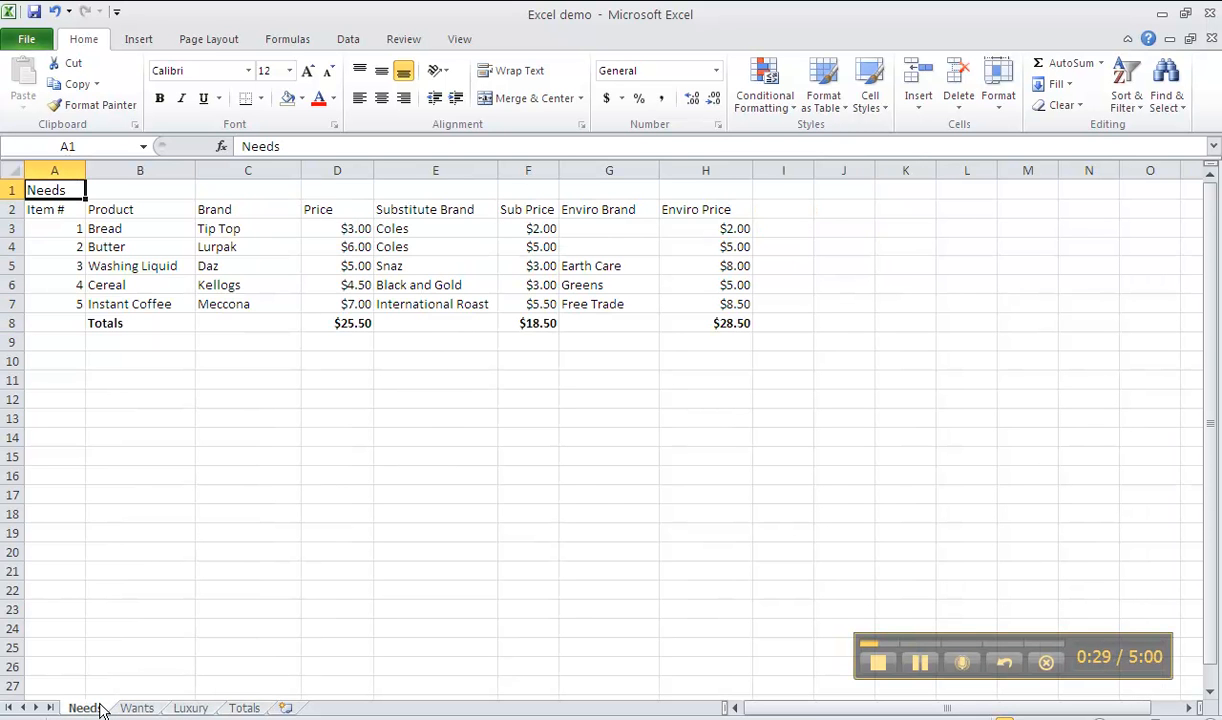
# Enlarge the Needs title in A1 to font size 18 and widen column A to fit it
pyautogui.moveTo(140, 438); pyautogui.dragTo(172, 477)
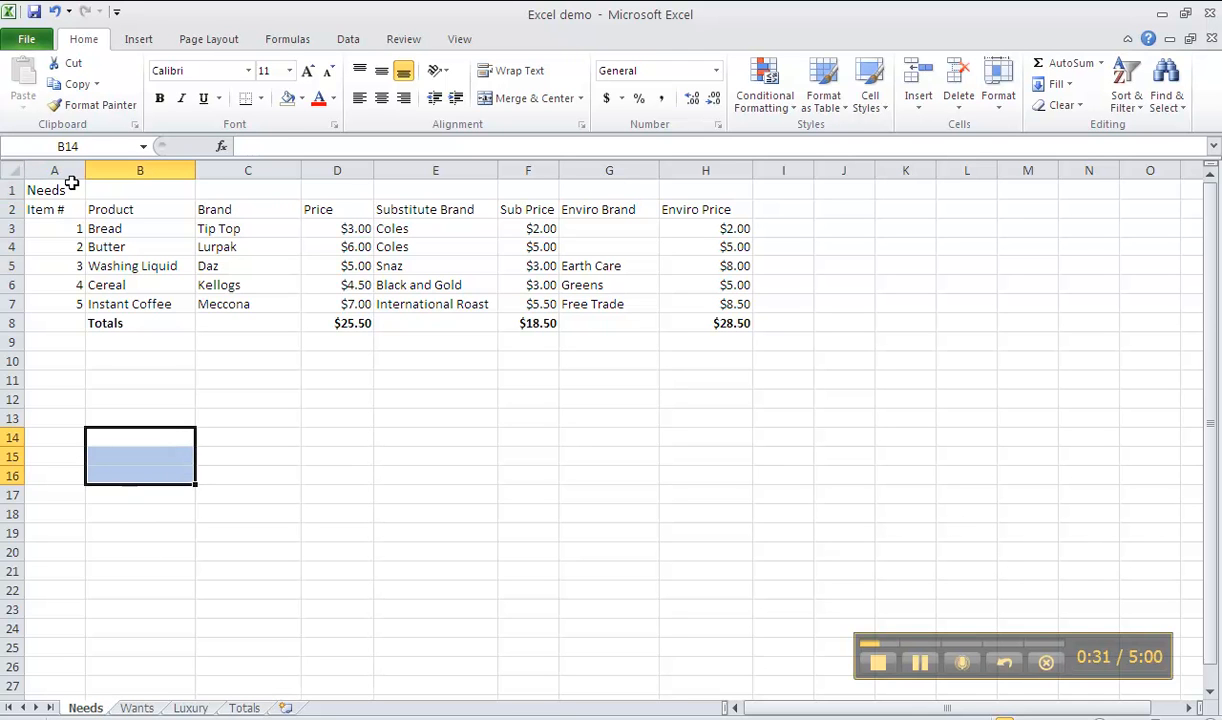
pyautogui.click(57, 190)
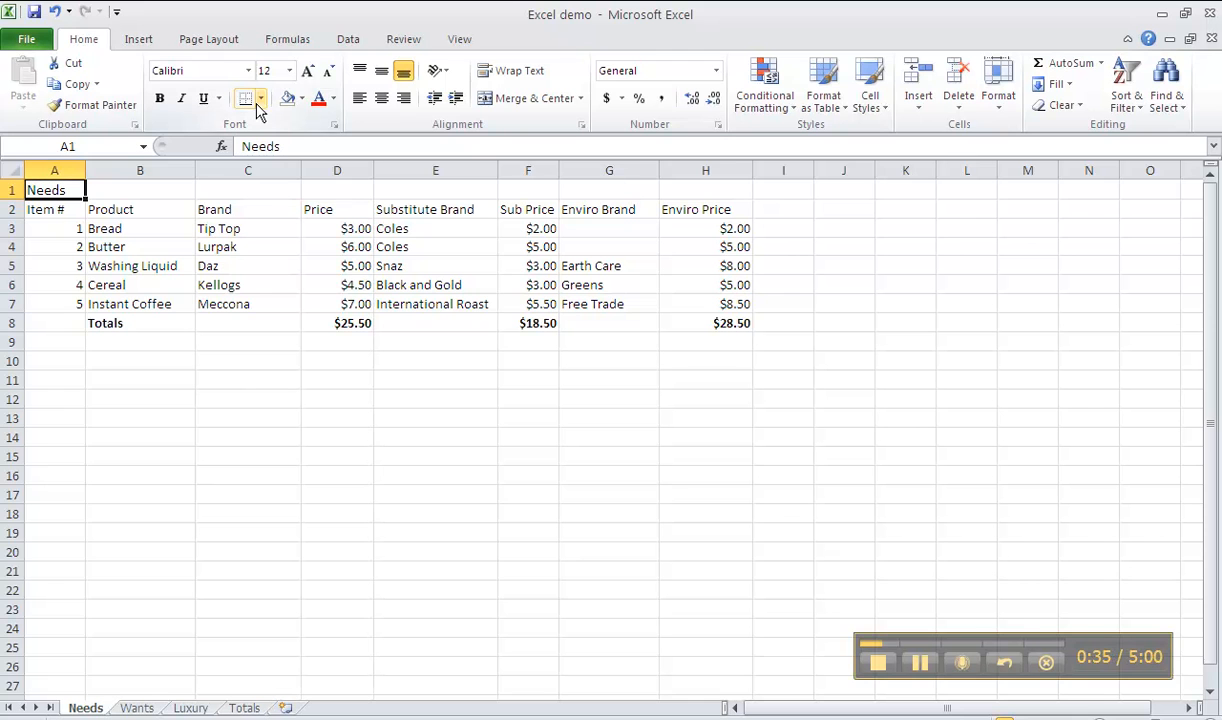
pyautogui.click(309, 74)
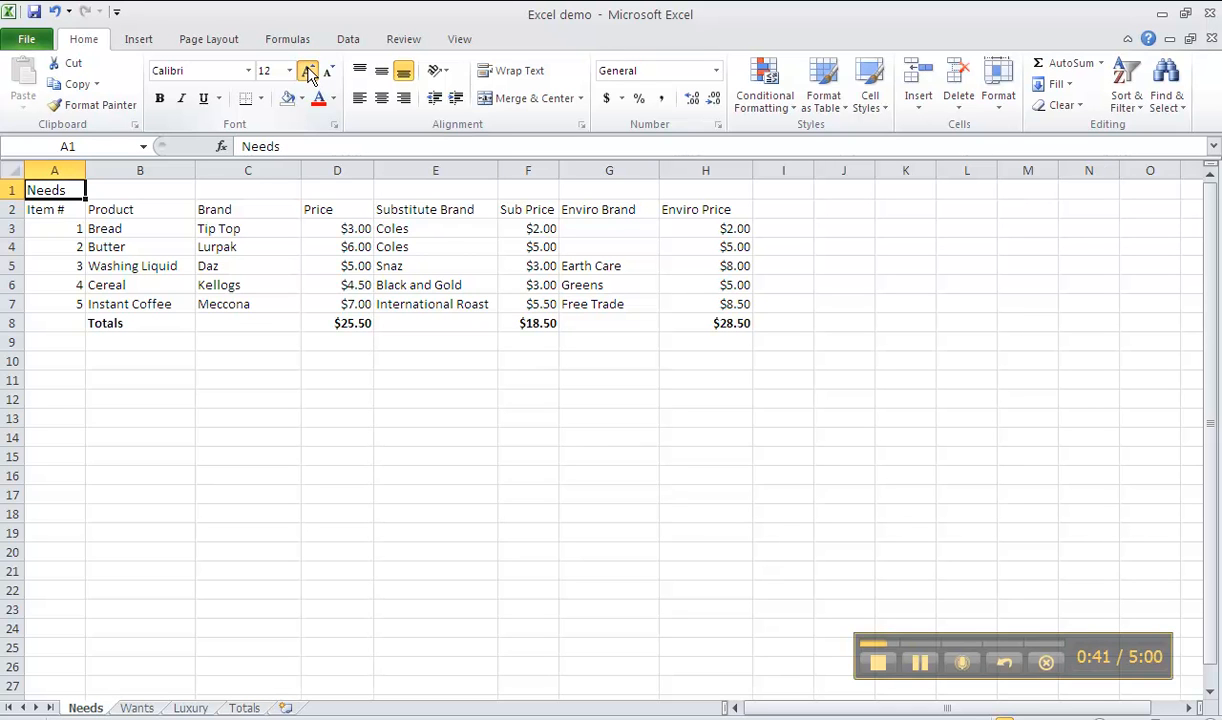
pyautogui.click(309, 74)
pyautogui.click(309, 74)
pyautogui.click(309, 74)
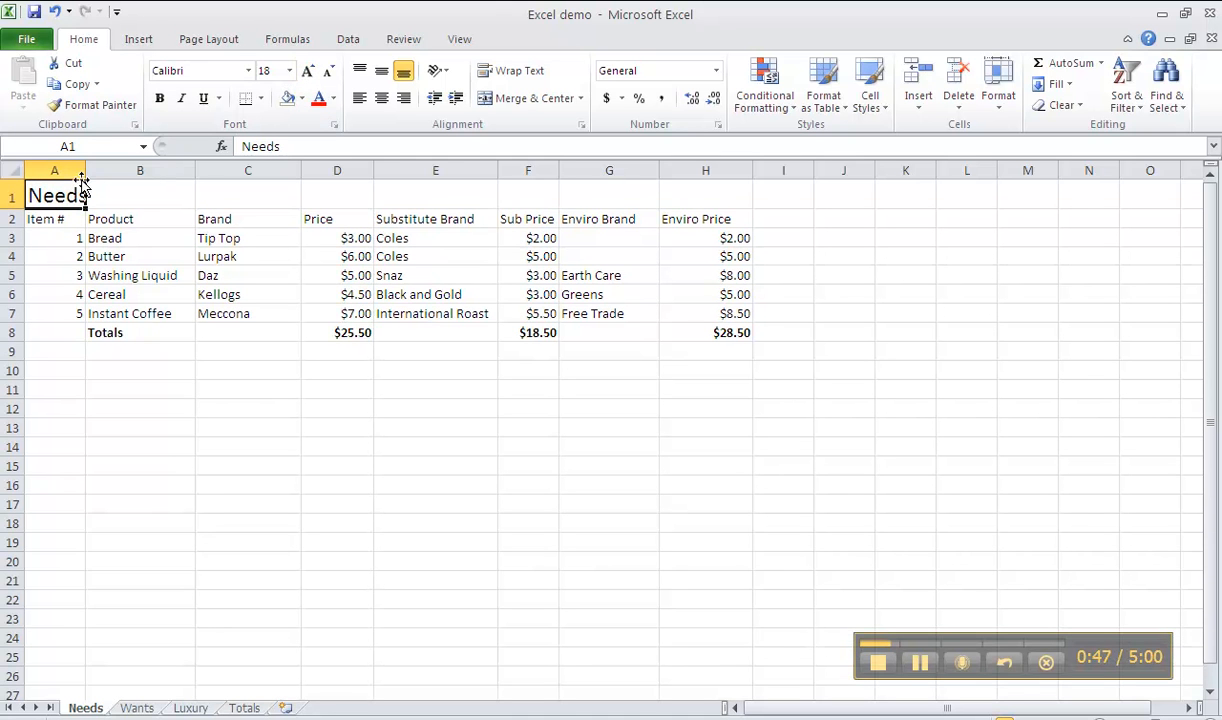
pyautogui.moveTo(85, 172); pyautogui.dragTo(108, 172)
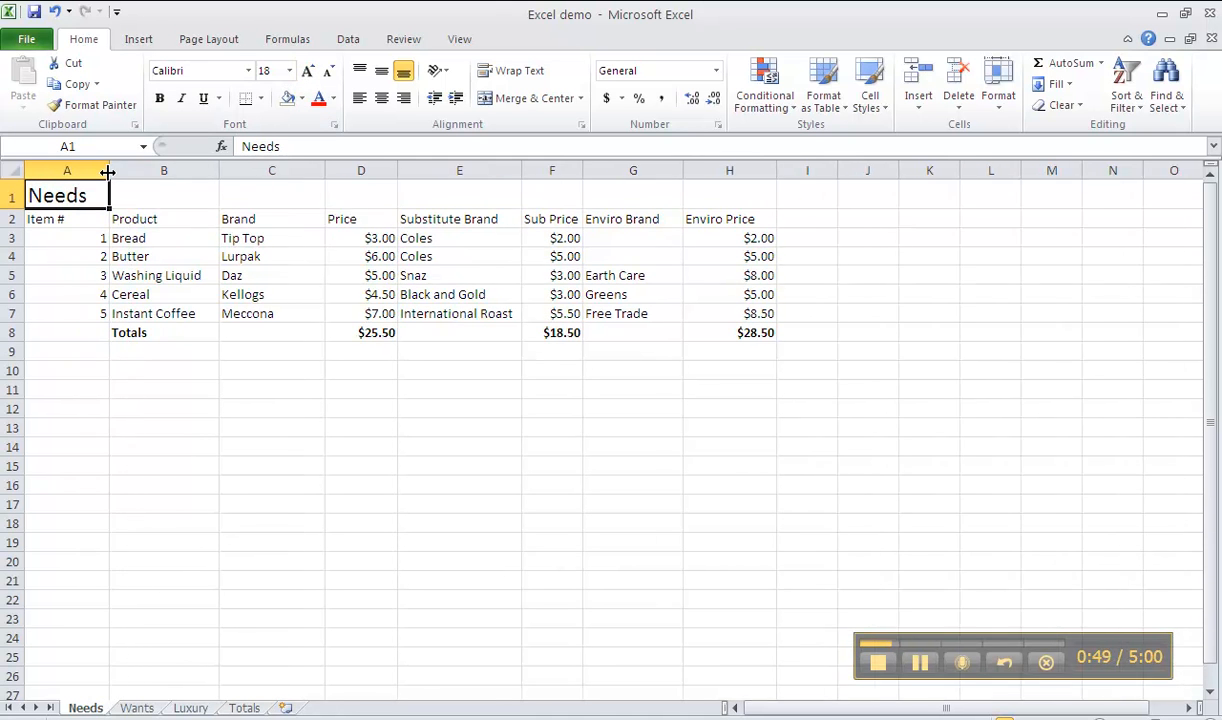
pyautogui.doubleClick(80, 409)
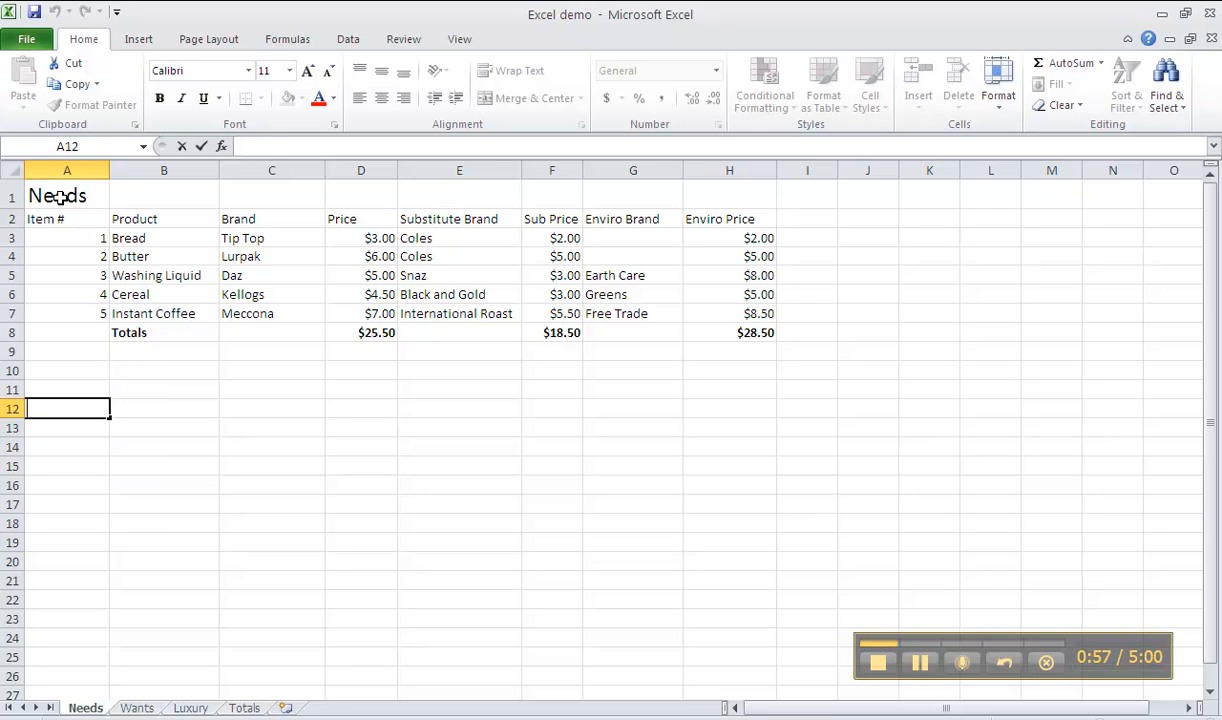
# Apply a thick solid outline border around the Needs table, A1:H8
pyautogui.moveTo(60, 197); pyautogui.dragTo(714, 330)
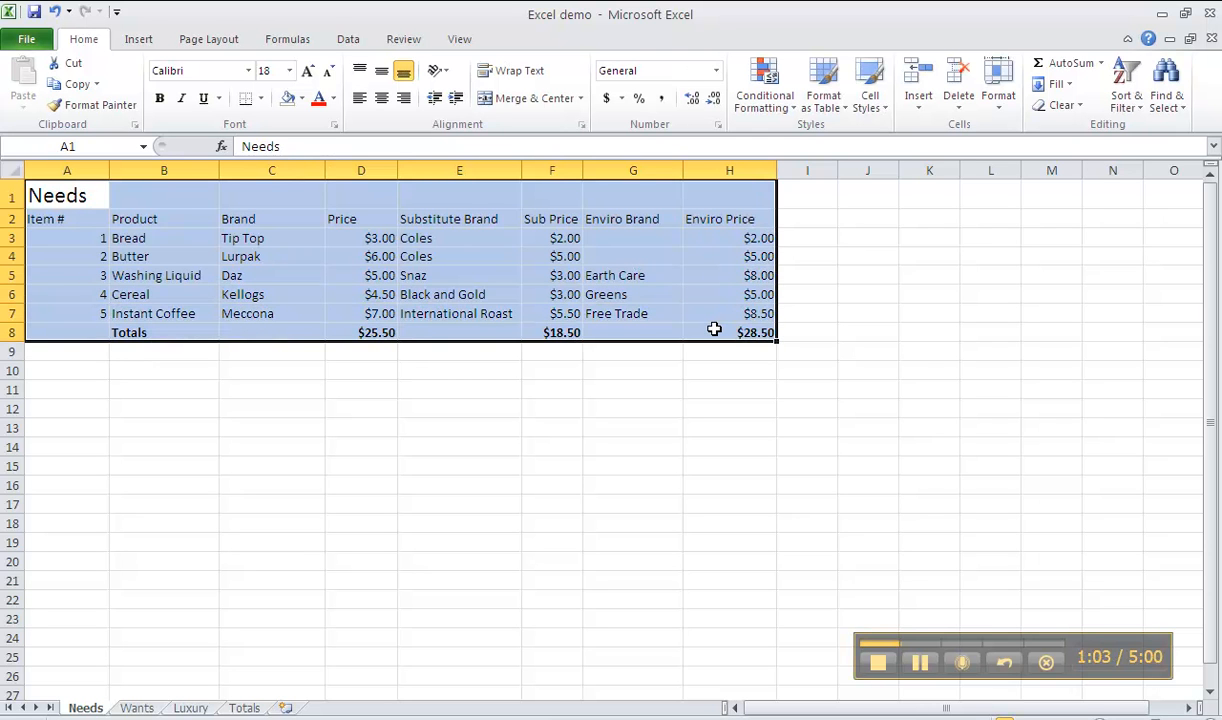
pyautogui.rightClick(716, 334)
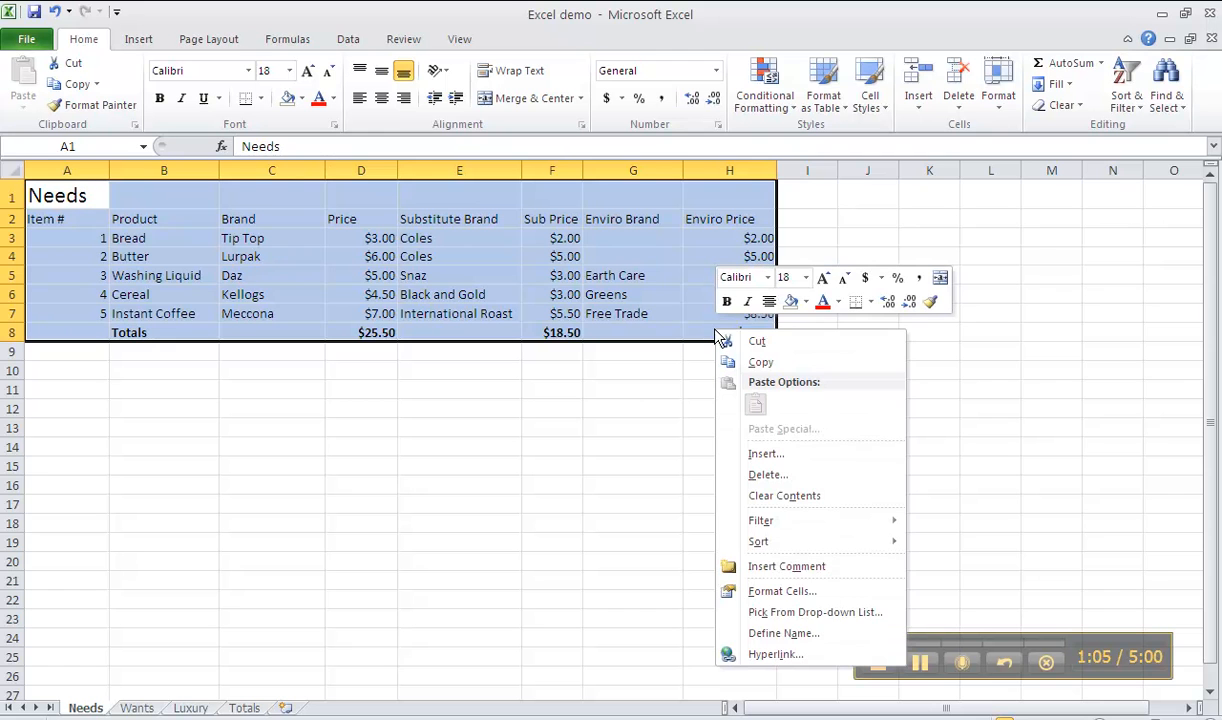
pyautogui.click(797, 592)
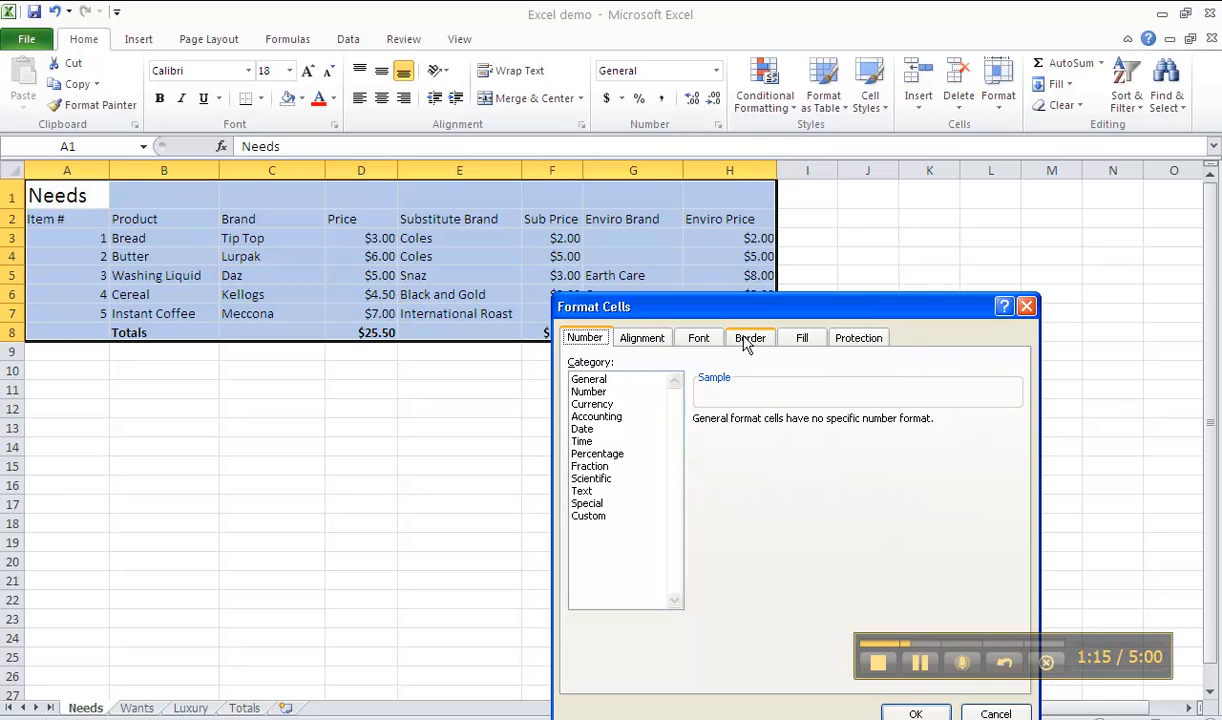
pyautogui.click(750, 340)
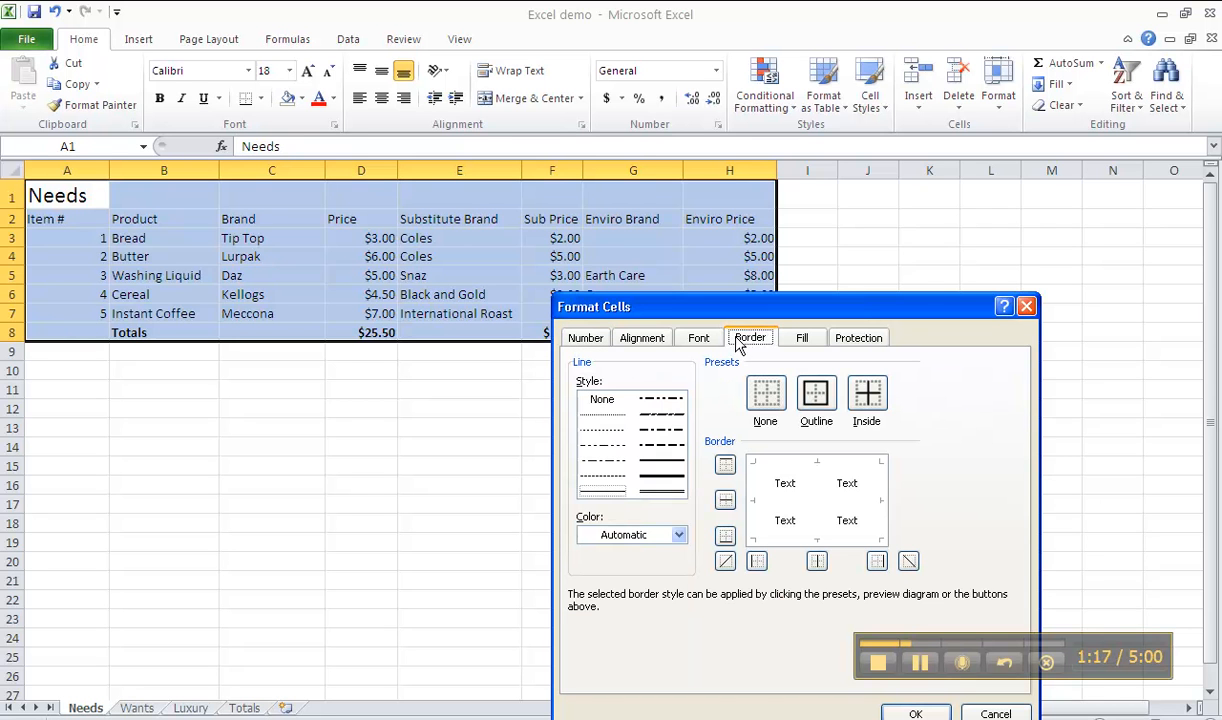
pyautogui.click(818, 395)
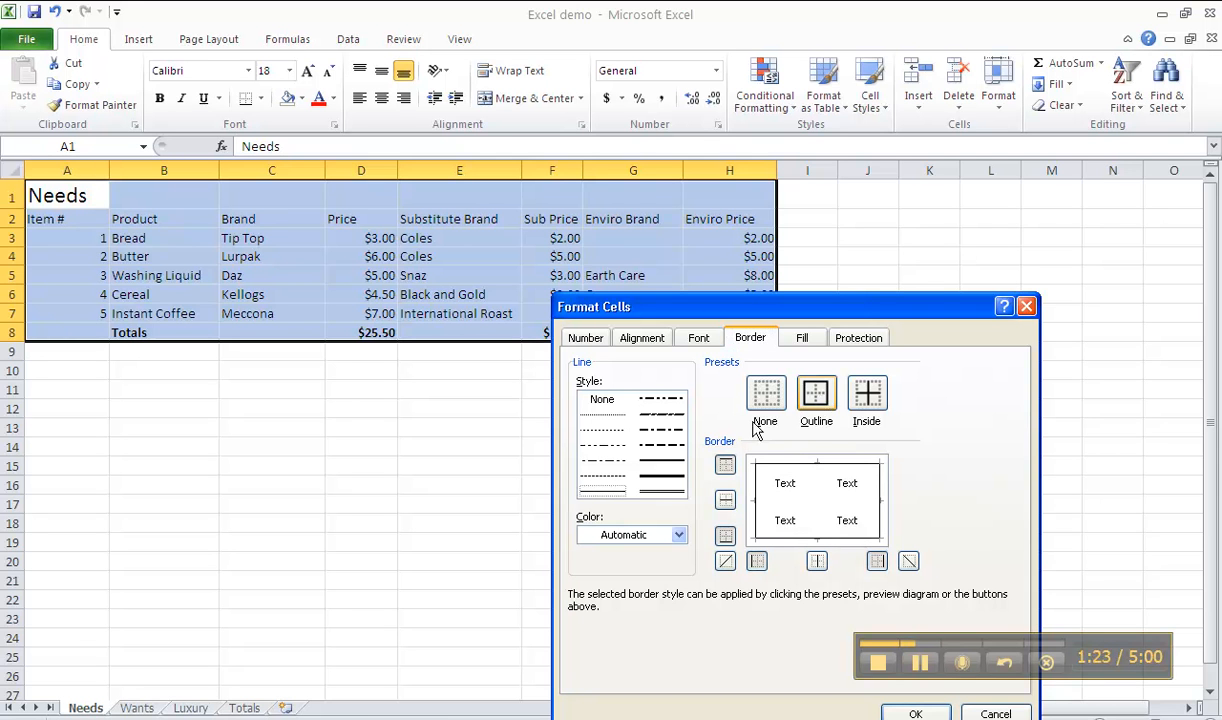
pyautogui.click(661, 482)
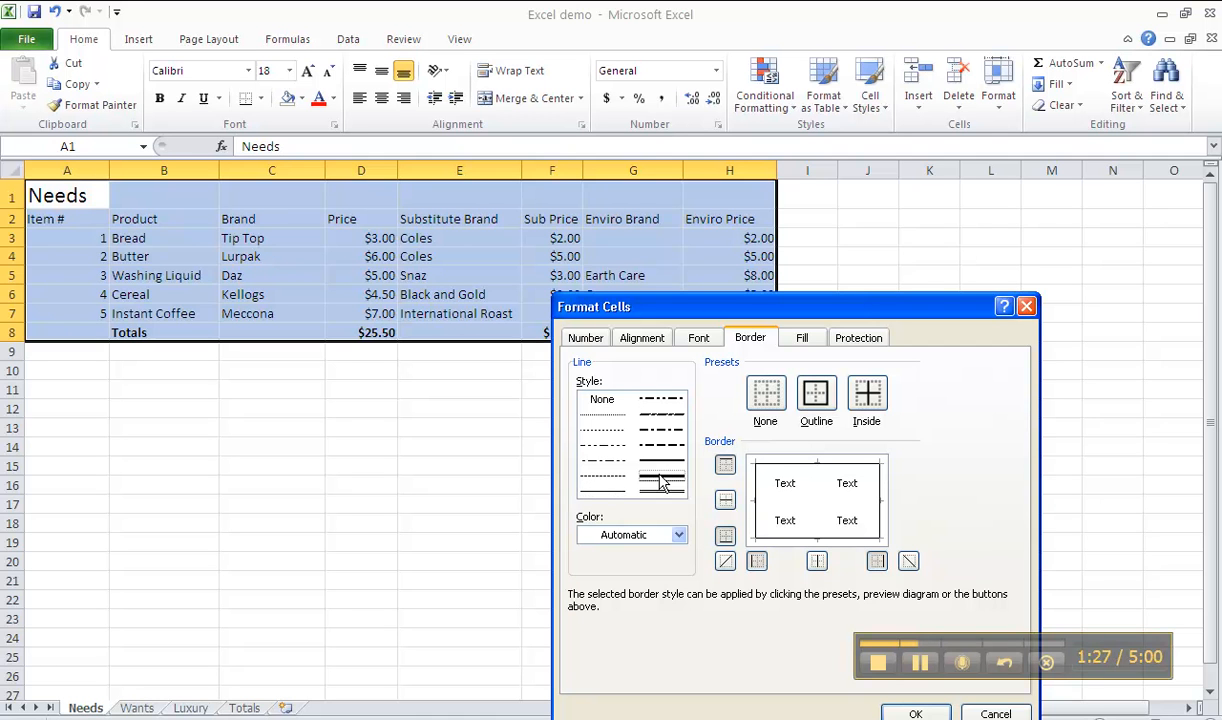
pyautogui.click(817, 392)
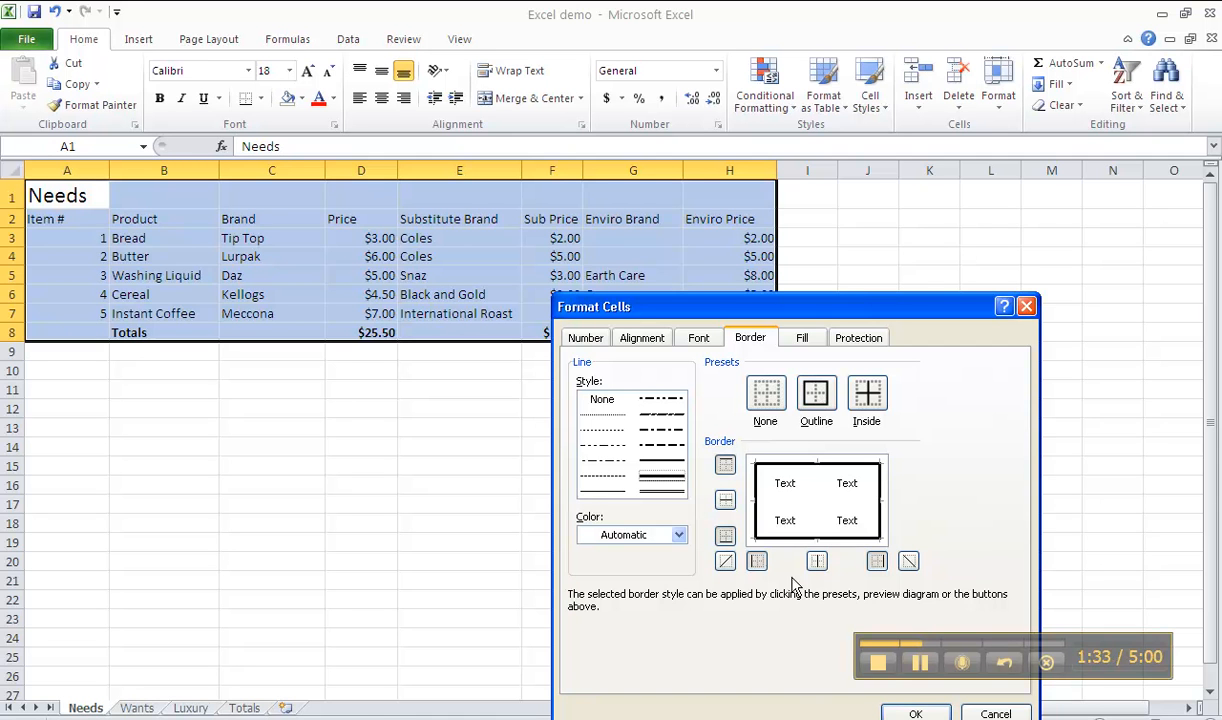
pyautogui.moveTo(813, 306); pyautogui.dragTo(806, 219)
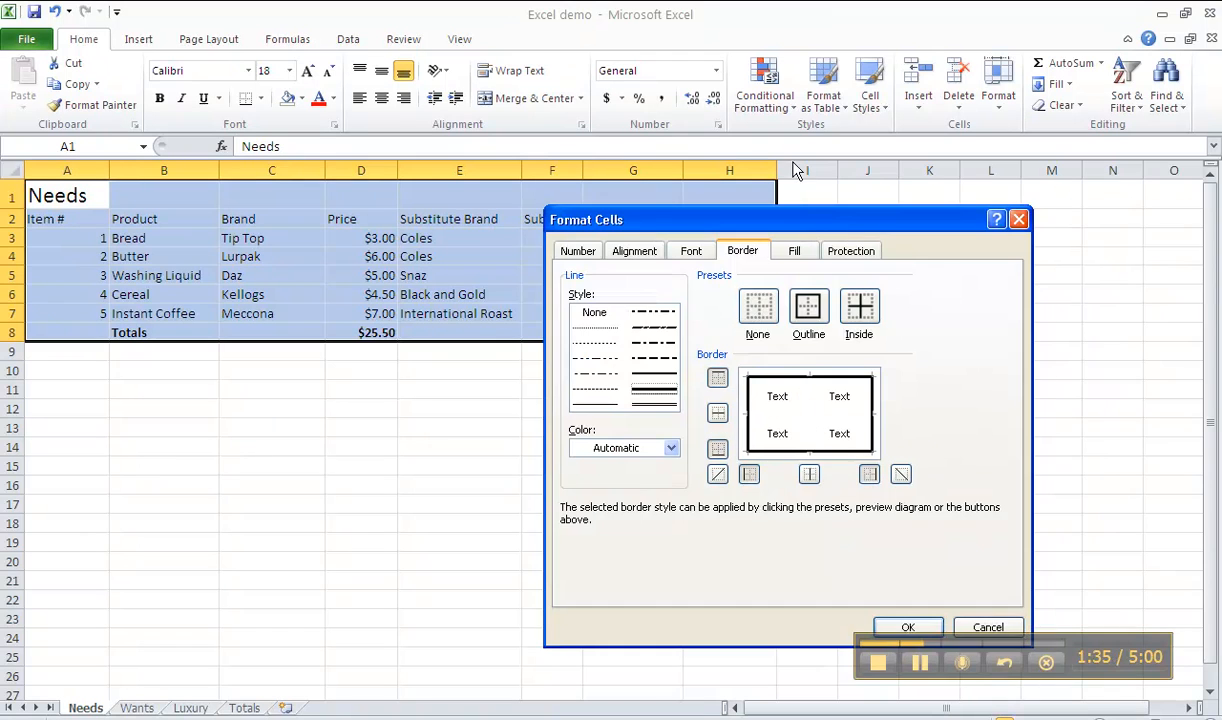
pyautogui.click(907, 627)
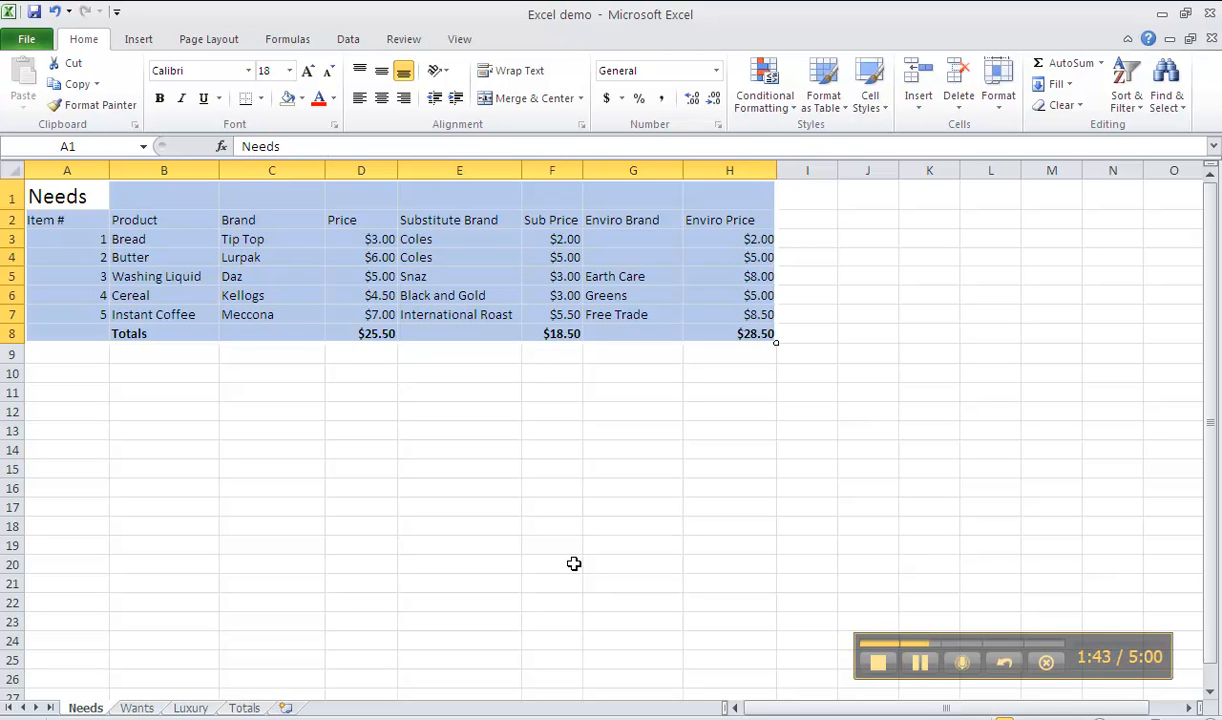
pyautogui.click(543, 377)
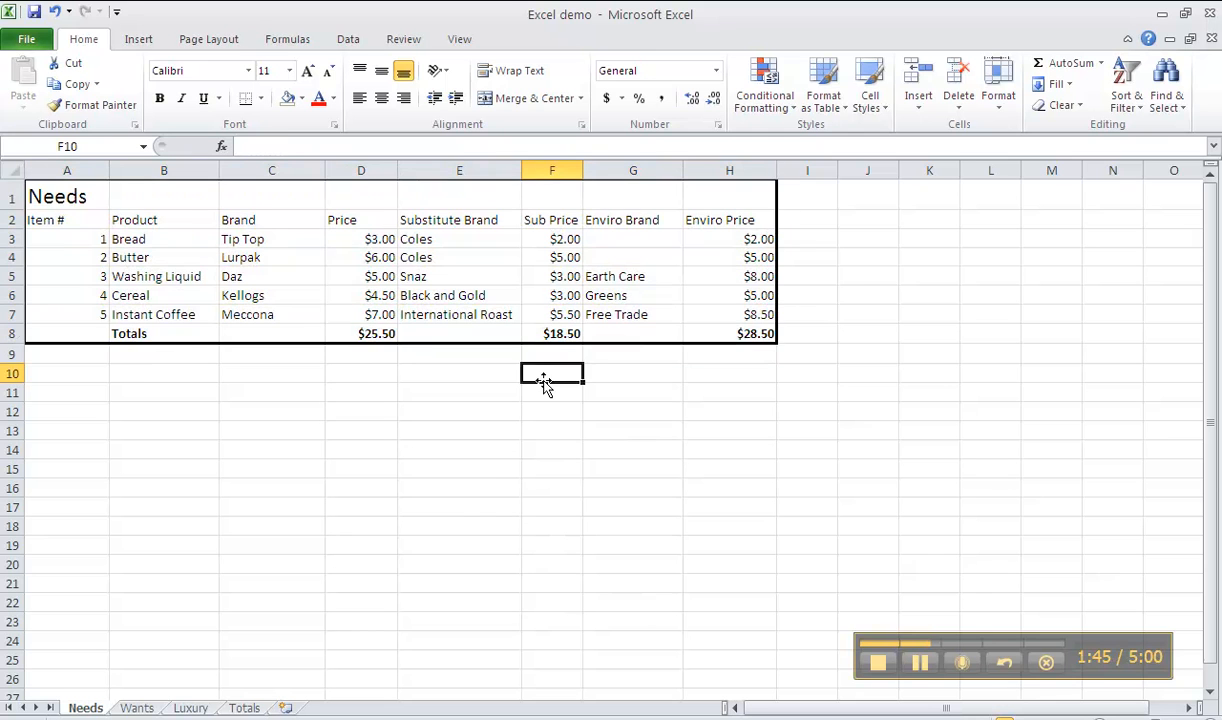
pyautogui.click(471, 583)
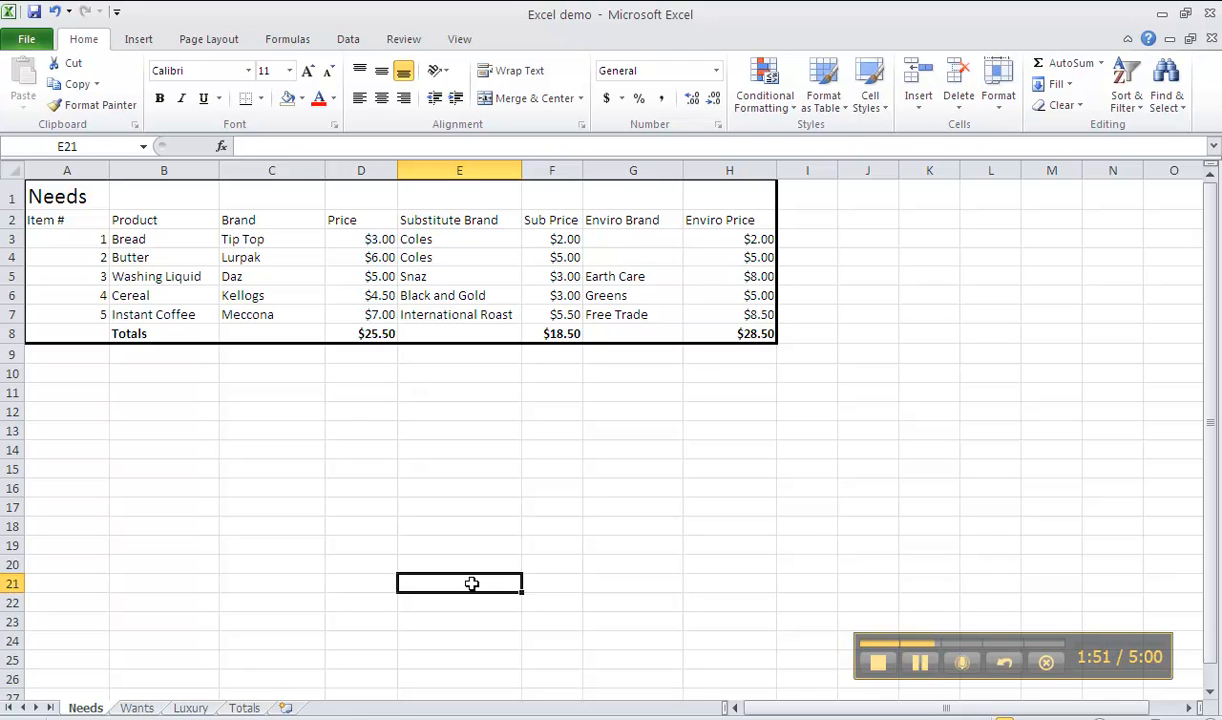
# Fill the Totals row cells B8:H8 with light grey
pyautogui.moveTo(157, 333); pyautogui.dragTo(723, 337)
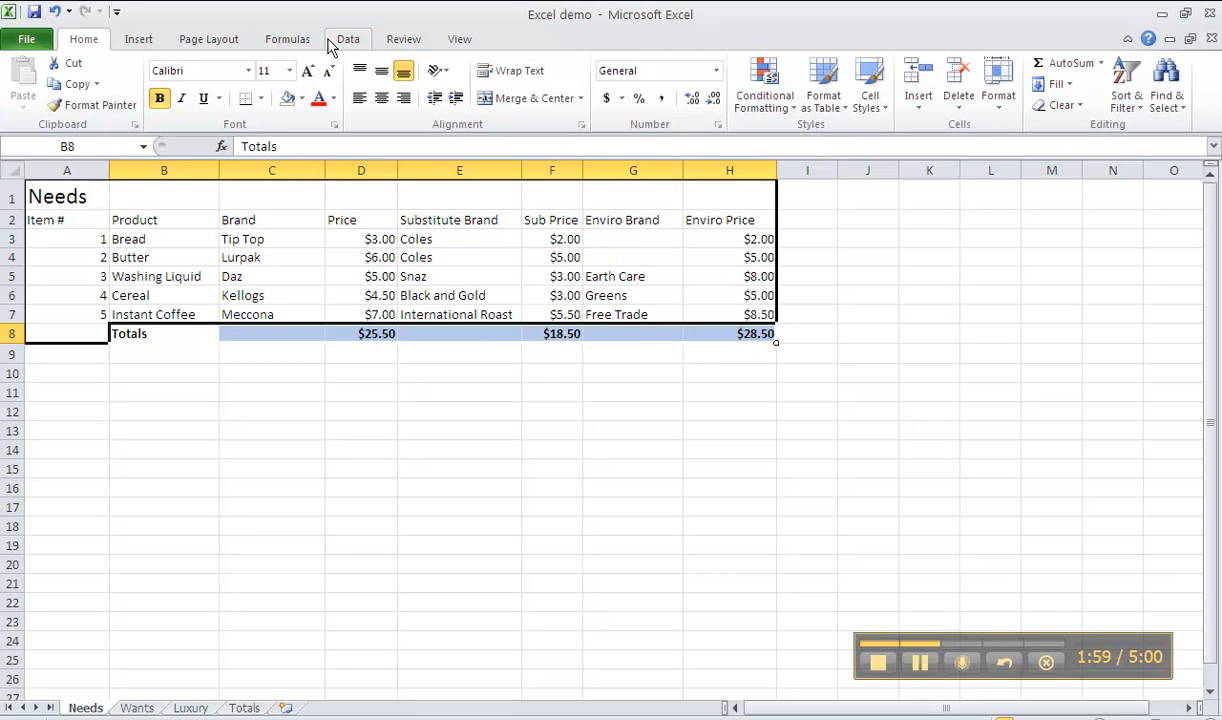
pyautogui.click(301, 99)
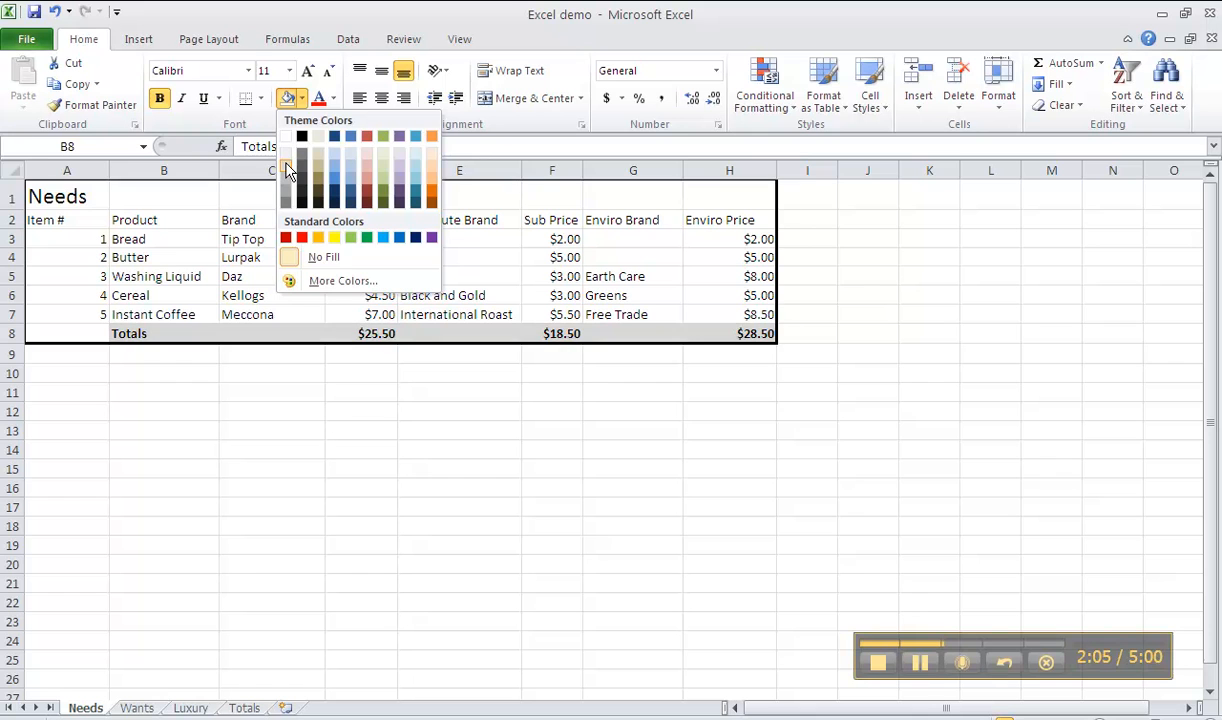
pyautogui.click(287, 166)
pyautogui.click(369, 400)
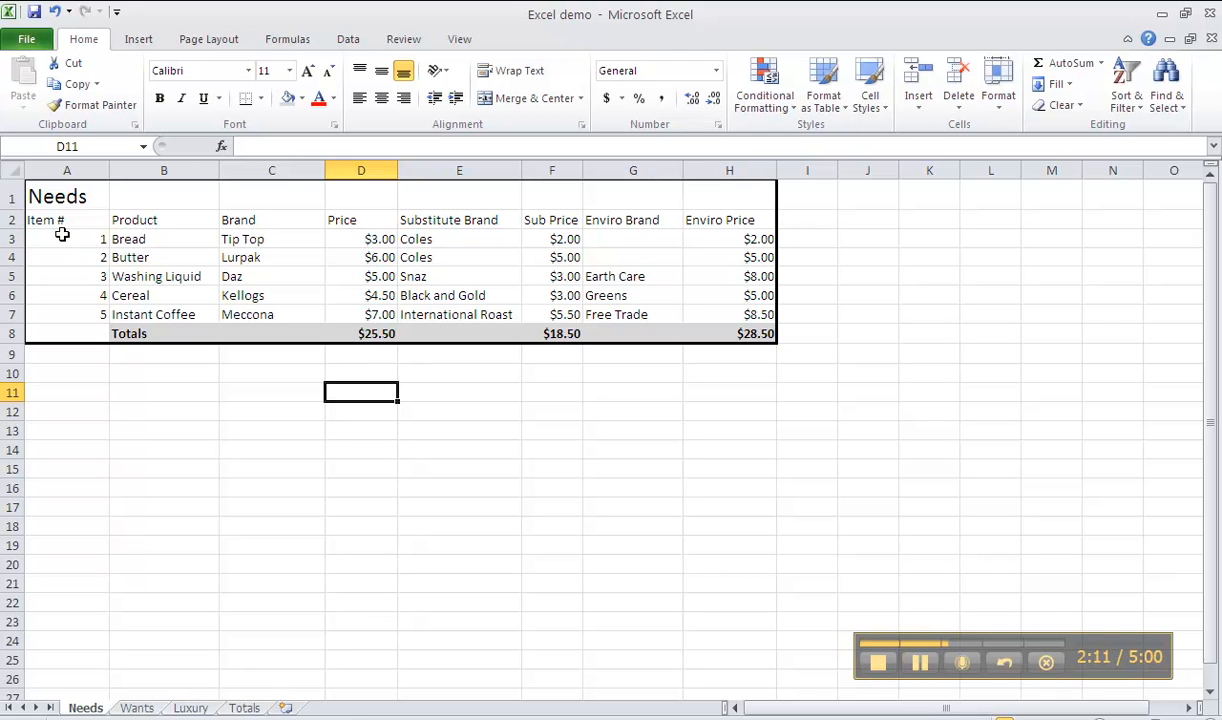
# Fill the Needs title cell A1 with the same light grey as the Totals row
pyautogui.click(62, 196)
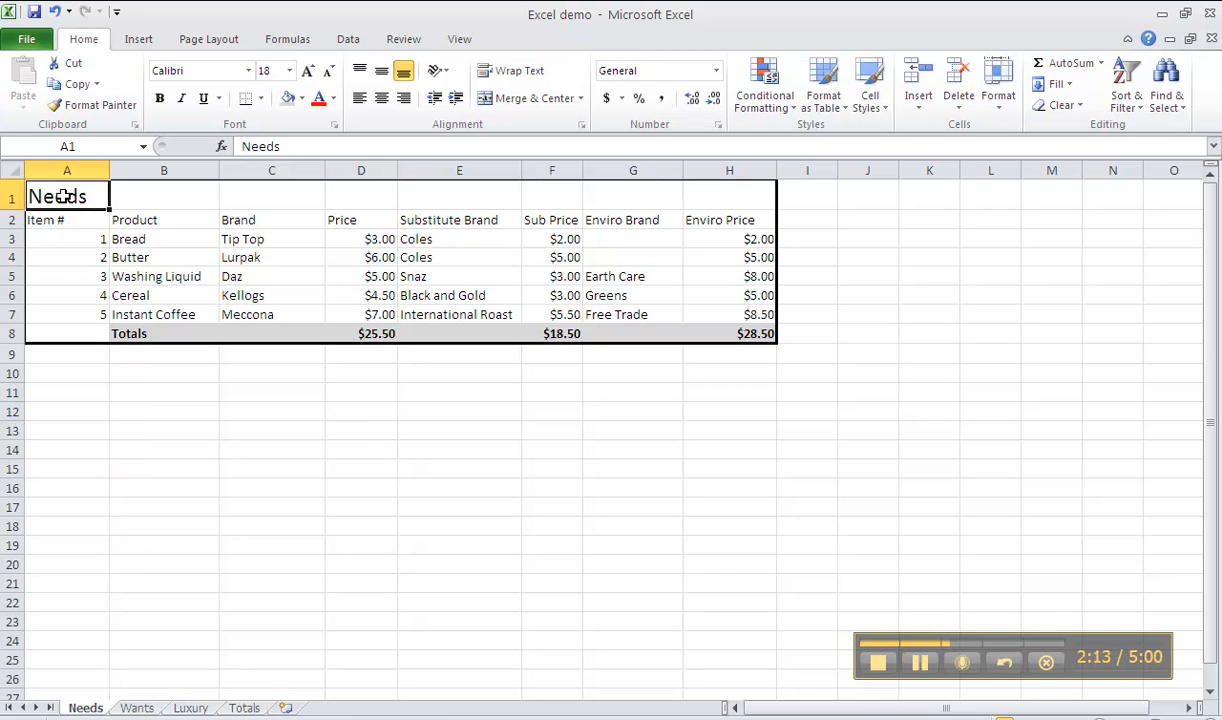
pyautogui.click(72, 252)
pyautogui.click(65, 198)
pyautogui.click(301, 101)
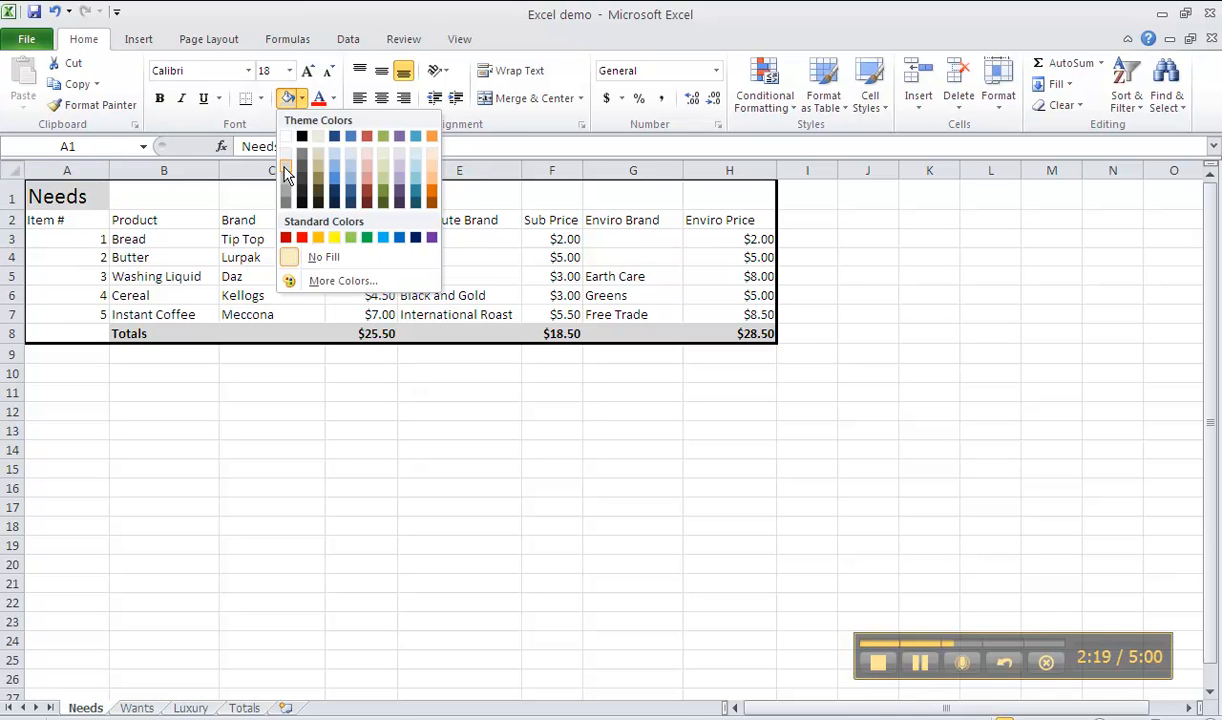
pyautogui.click(284, 168)
pyautogui.click(257, 412)
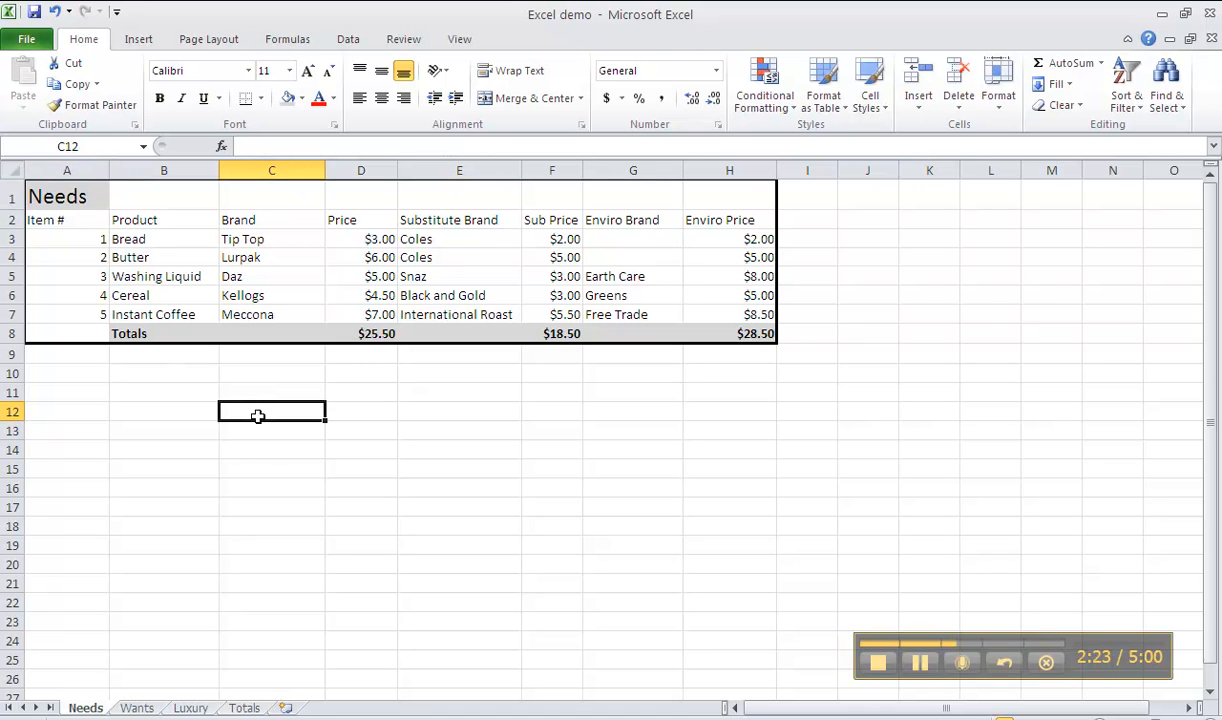
pyautogui.click(490, 464)
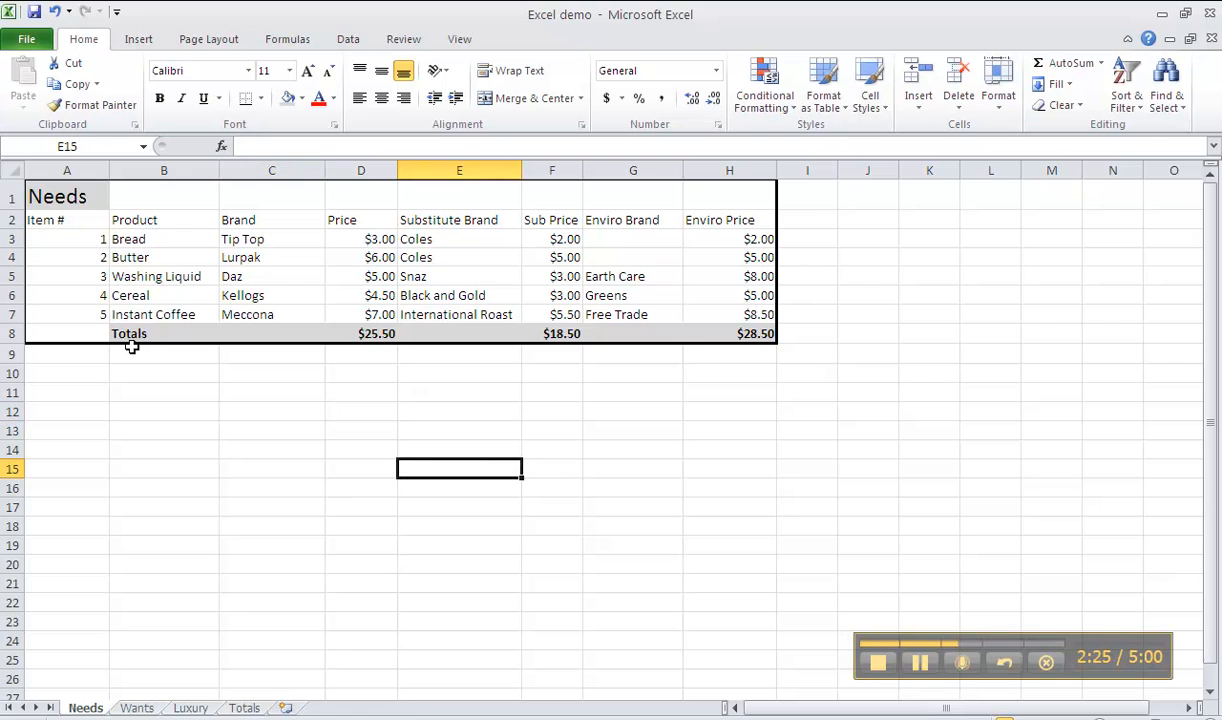
# Switch bold off and back on for the Totals row cells B8:H8
pyautogui.moveTo(131, 333); pyautogui.dragTo(715, 336)
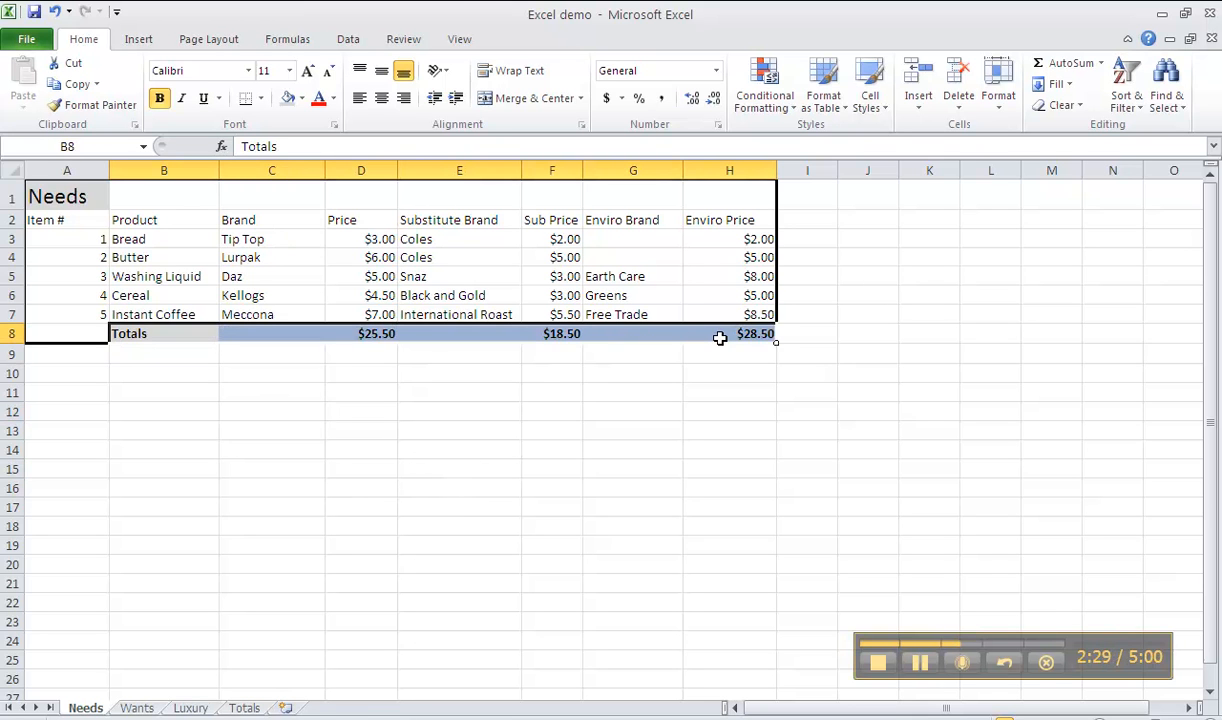
pyautogui.click(161, 101)
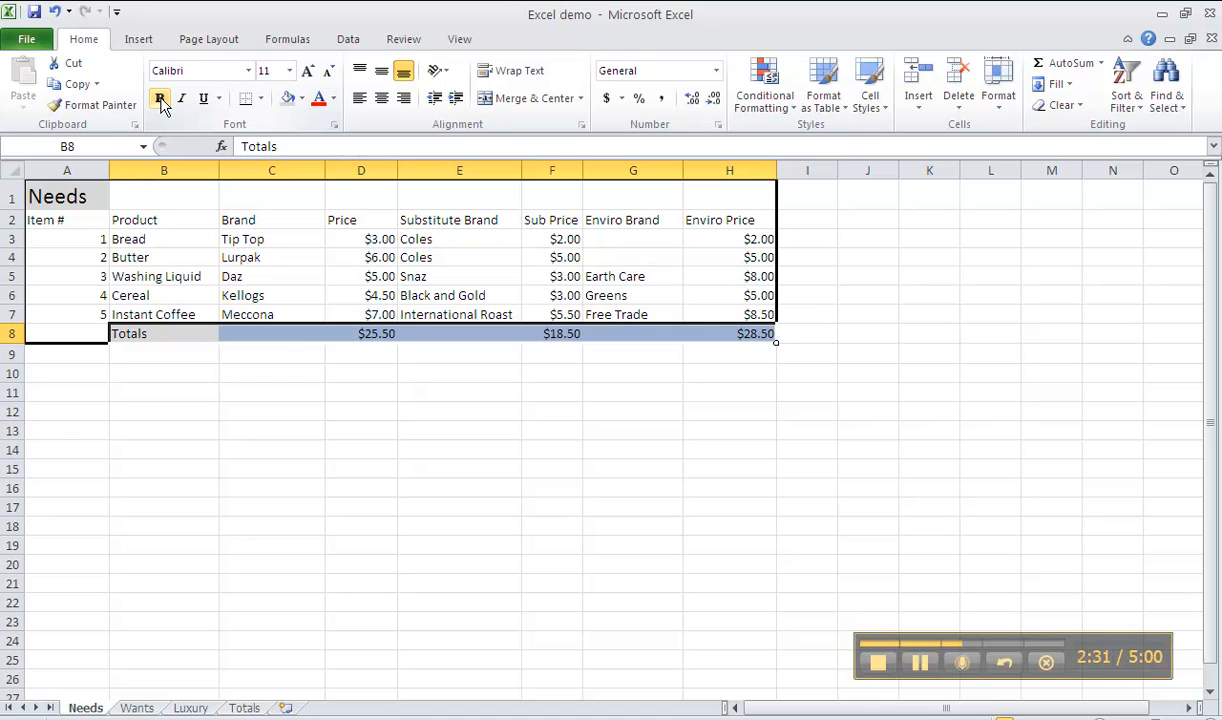
pyautogui.click(161, 101)
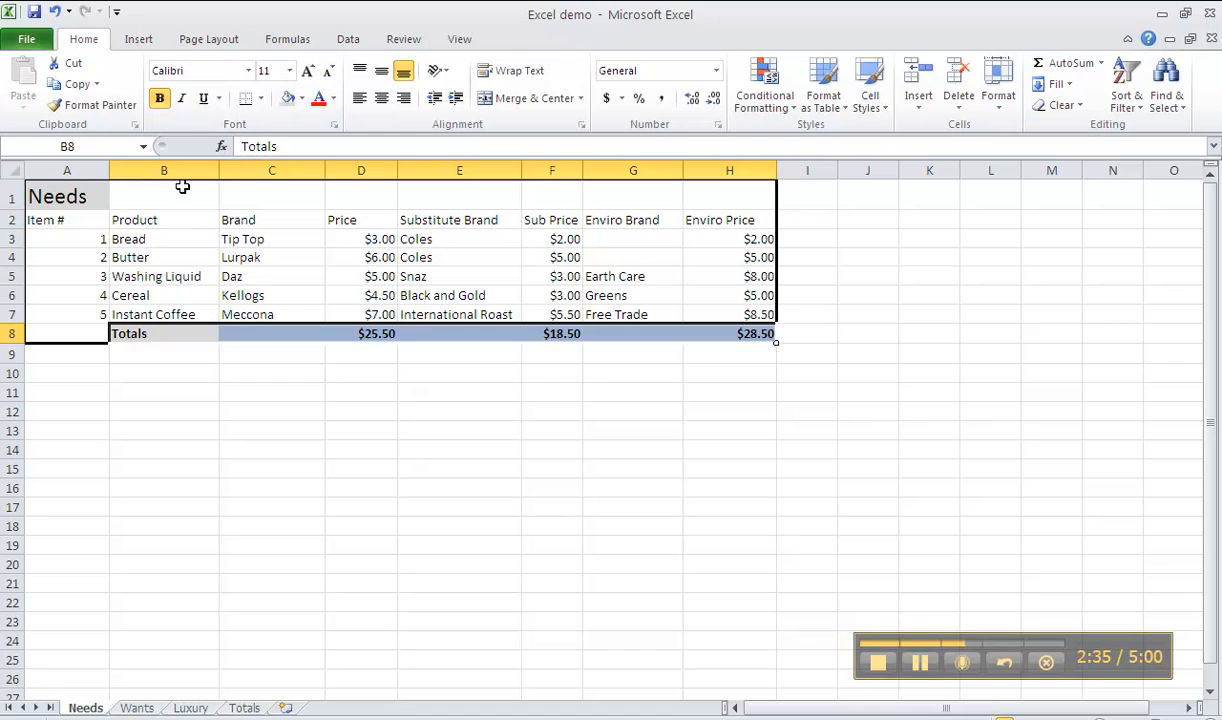
pyautogui.click(231, 494)
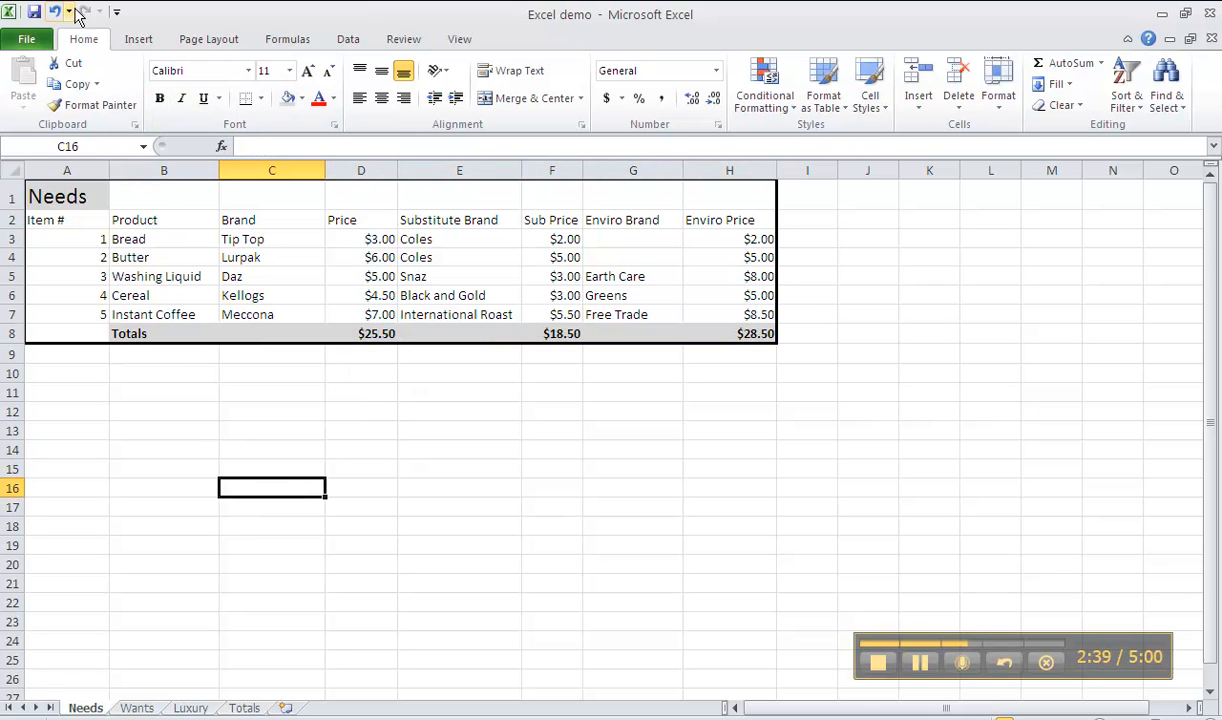
# Check the formatting of the Wants and Luxury sheets, and go back to the Needs sheet
pyautogui.click(140, 708)
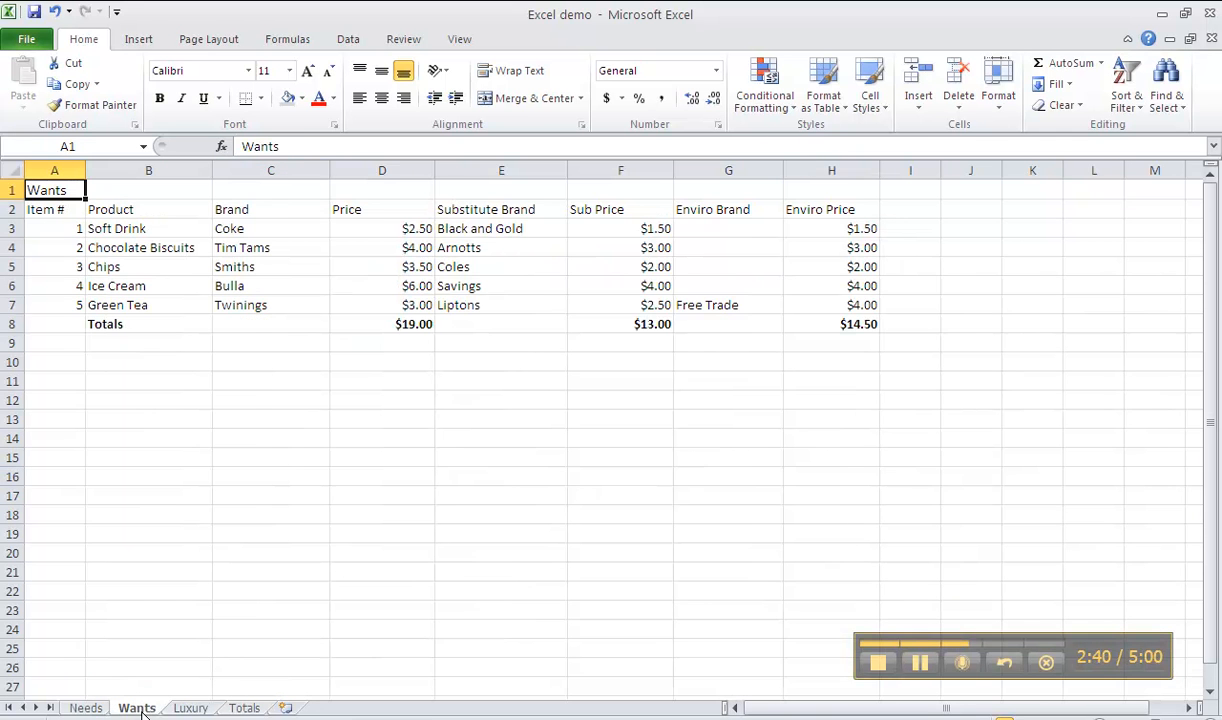
pyautogui.click(189, 708)
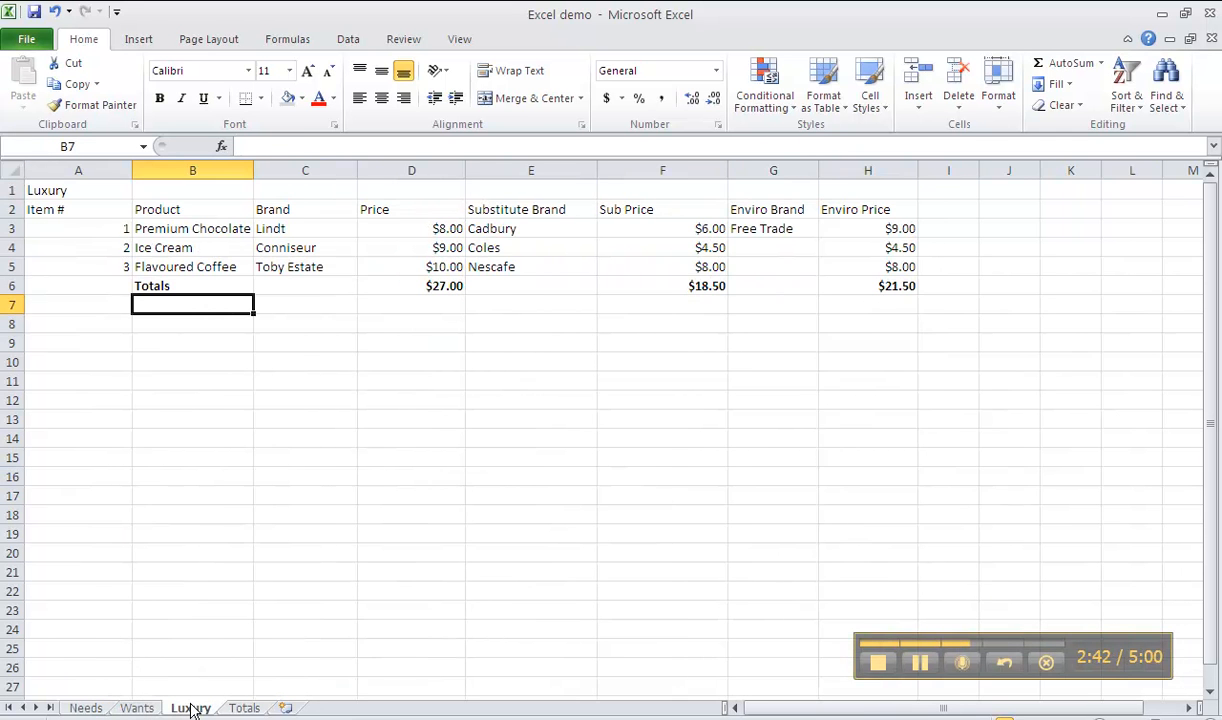
pyautogui.click(88, 708)
# Make the column headings in A2:H2 of the Needs sheet bold
pyautogui.click(513, 529)
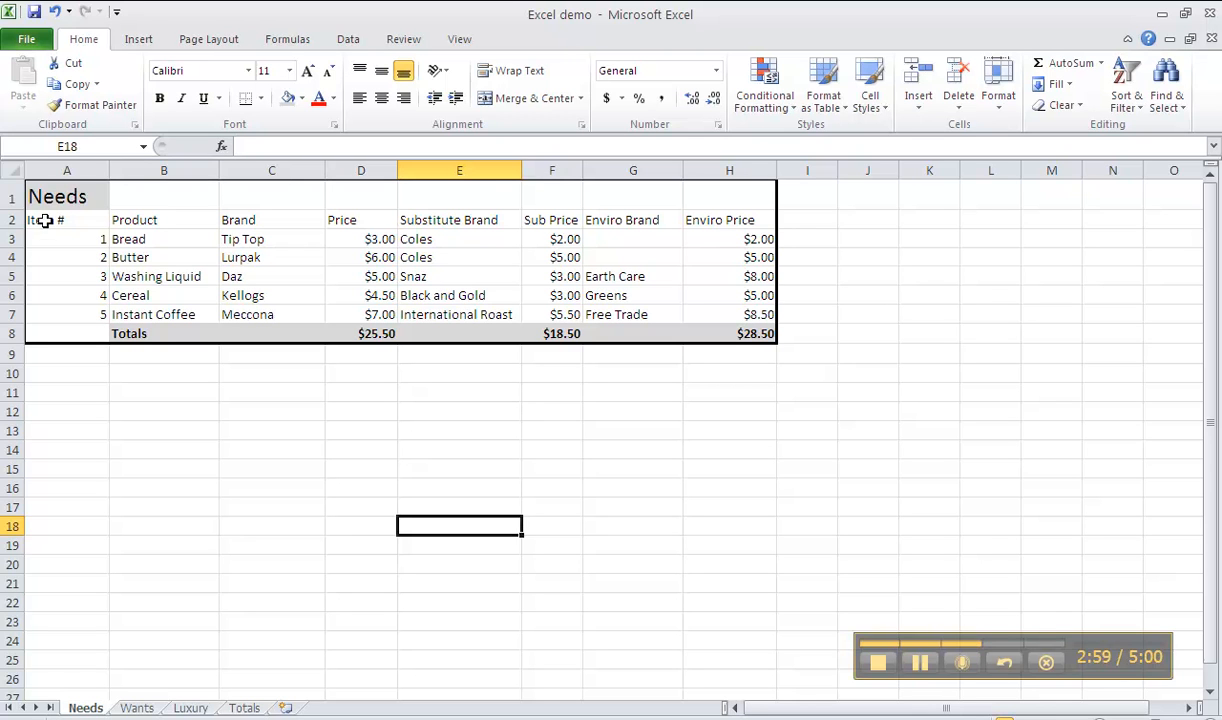
pyautogui.moveTo(45, 220); pyautogui.dragTo(712, 219)
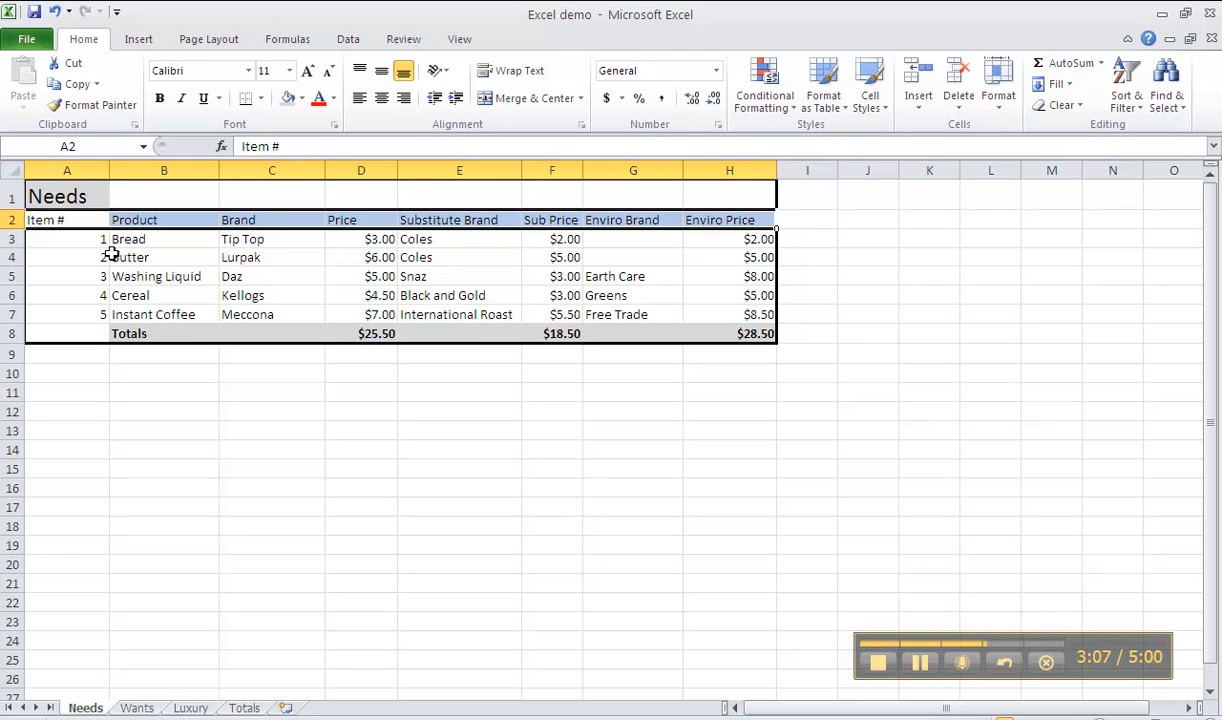
pyautogui.click(72, 220)
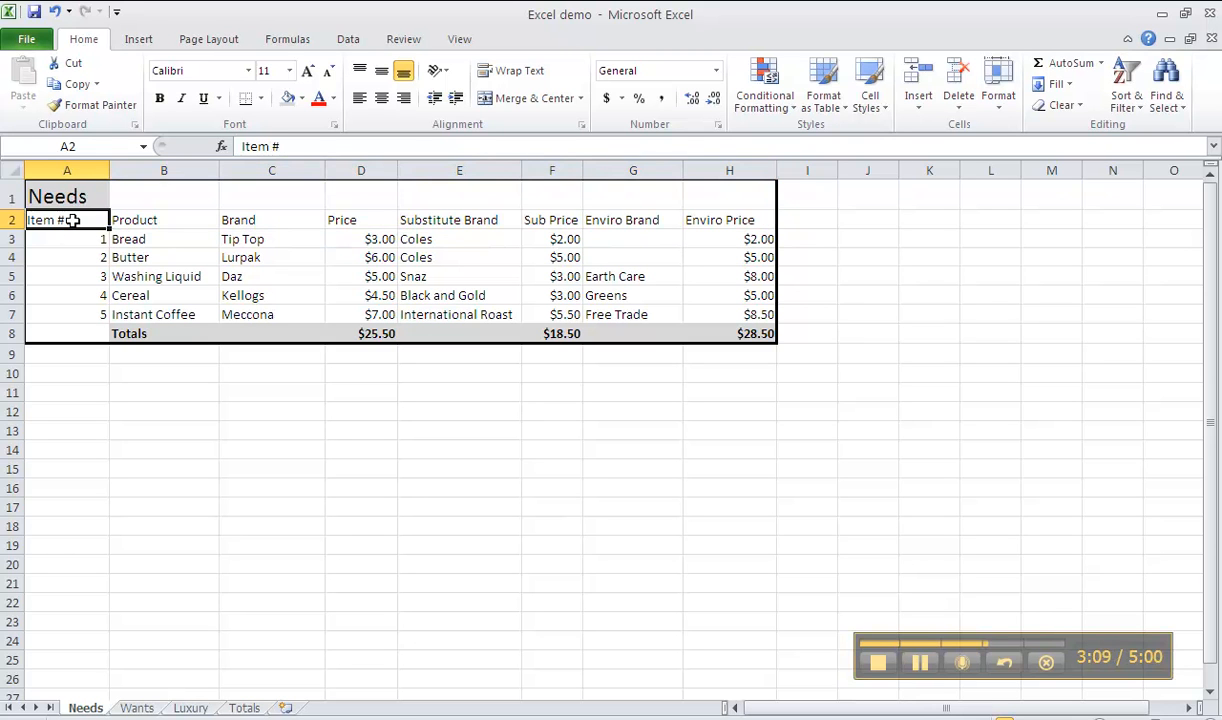
pyautogui.moveTo(72, 220); pyautogui.dragTo(696, 224)
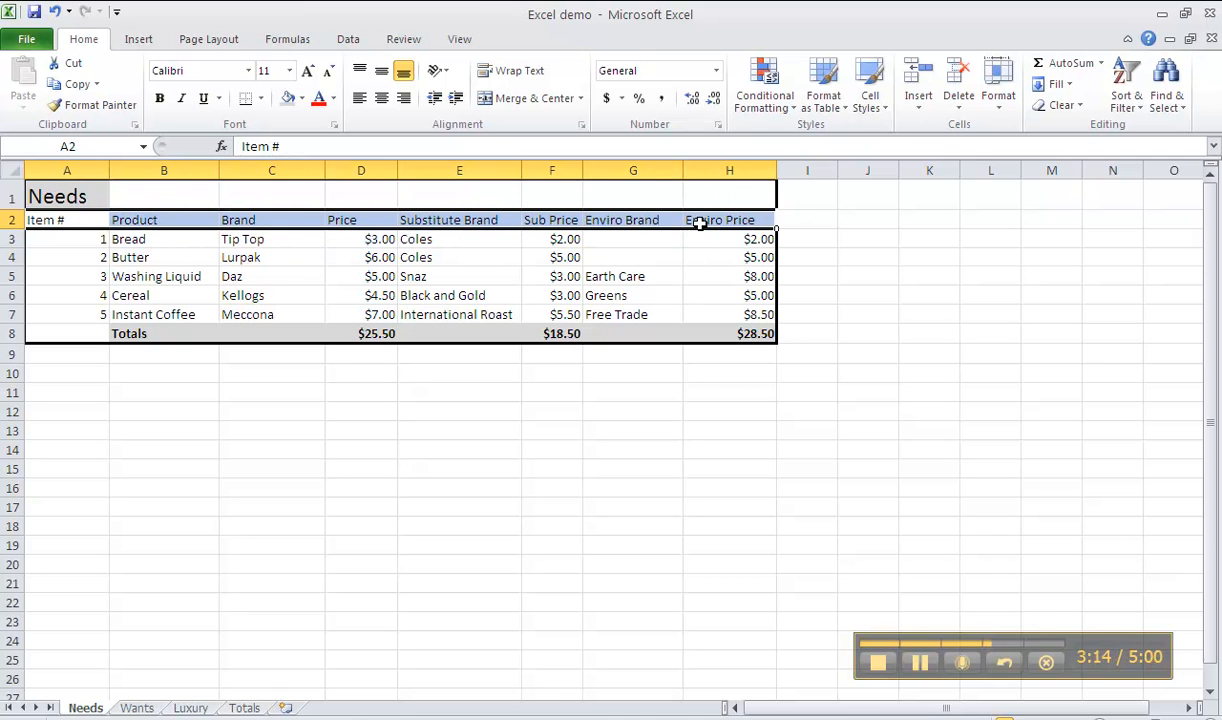
pyautogui.click(162, 101)
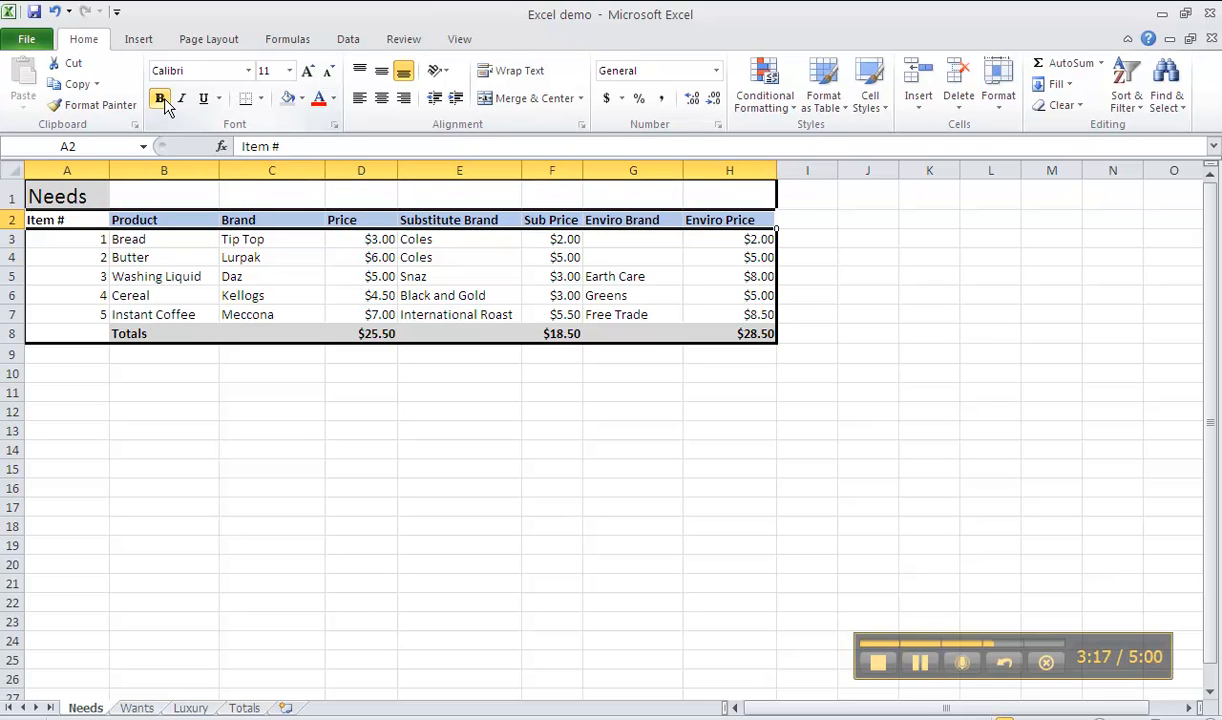
pyautogui.click(304, 435)
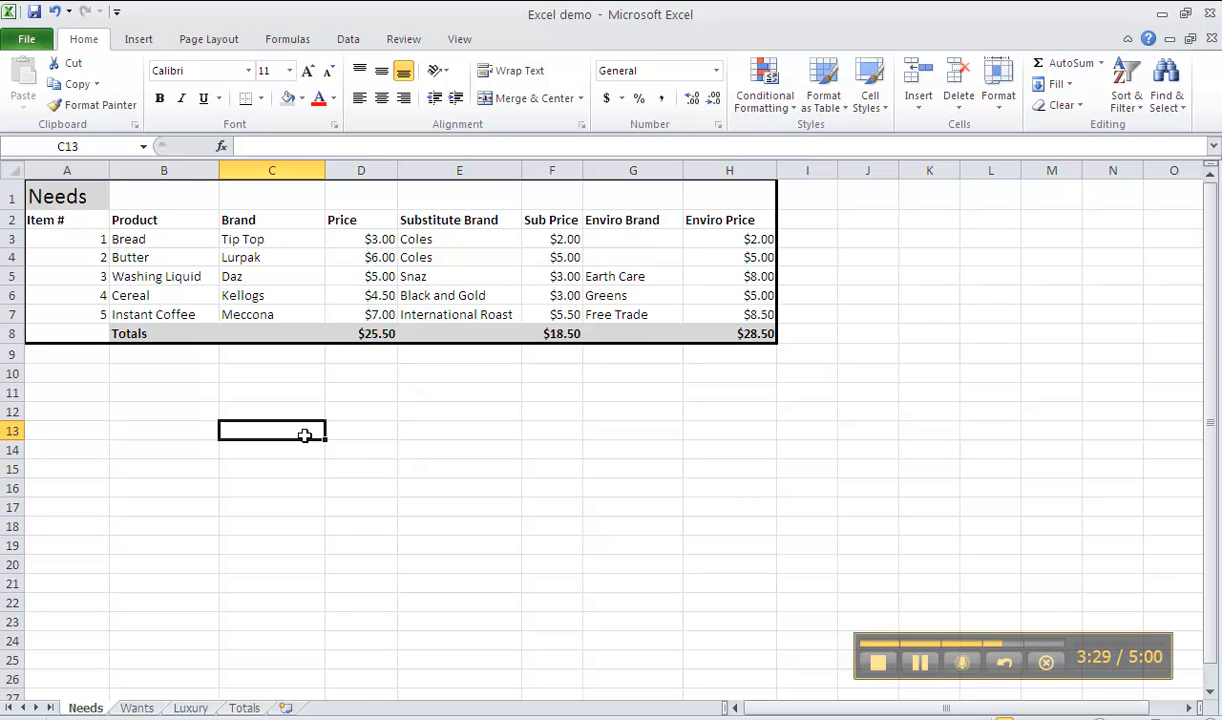
# Review the Price, Sub Price and Enviro Price headings and totals on the Needs sheet, and view the Wants and Luxury sheets
pyautogui.click(362, 216)
pyautogui.click(527, 218)
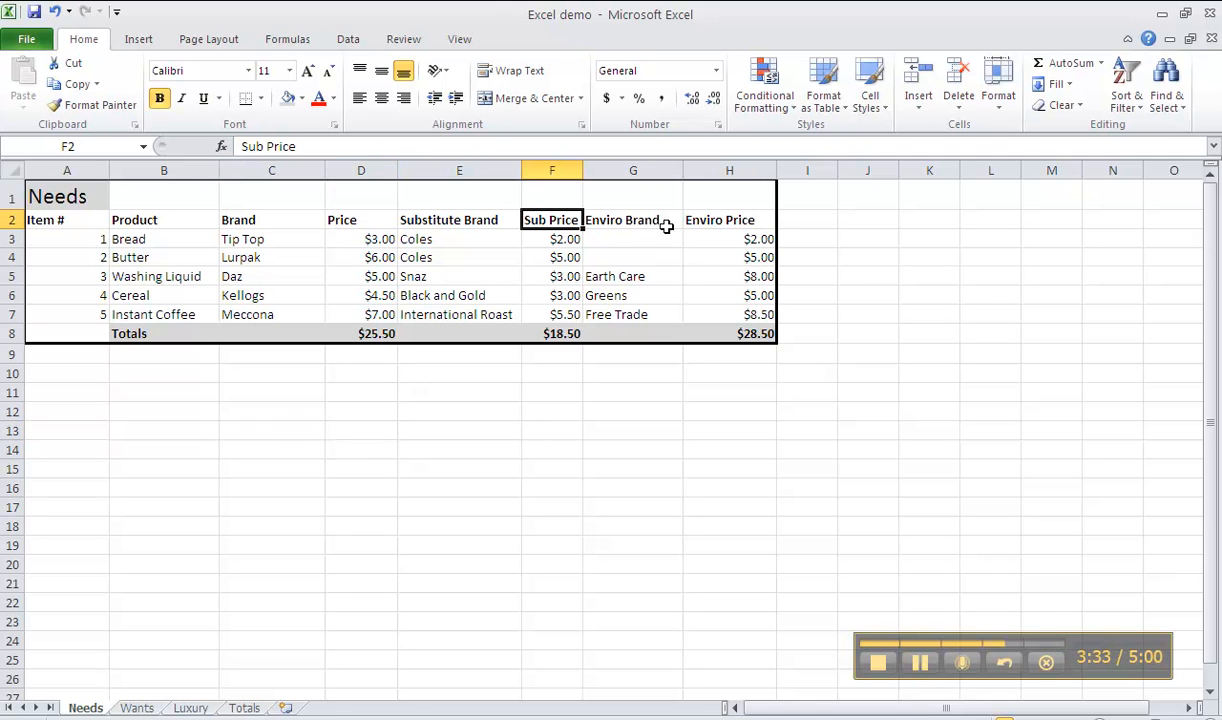
pyautogui.click(710, 220)
pyautogui.click(748, 335)
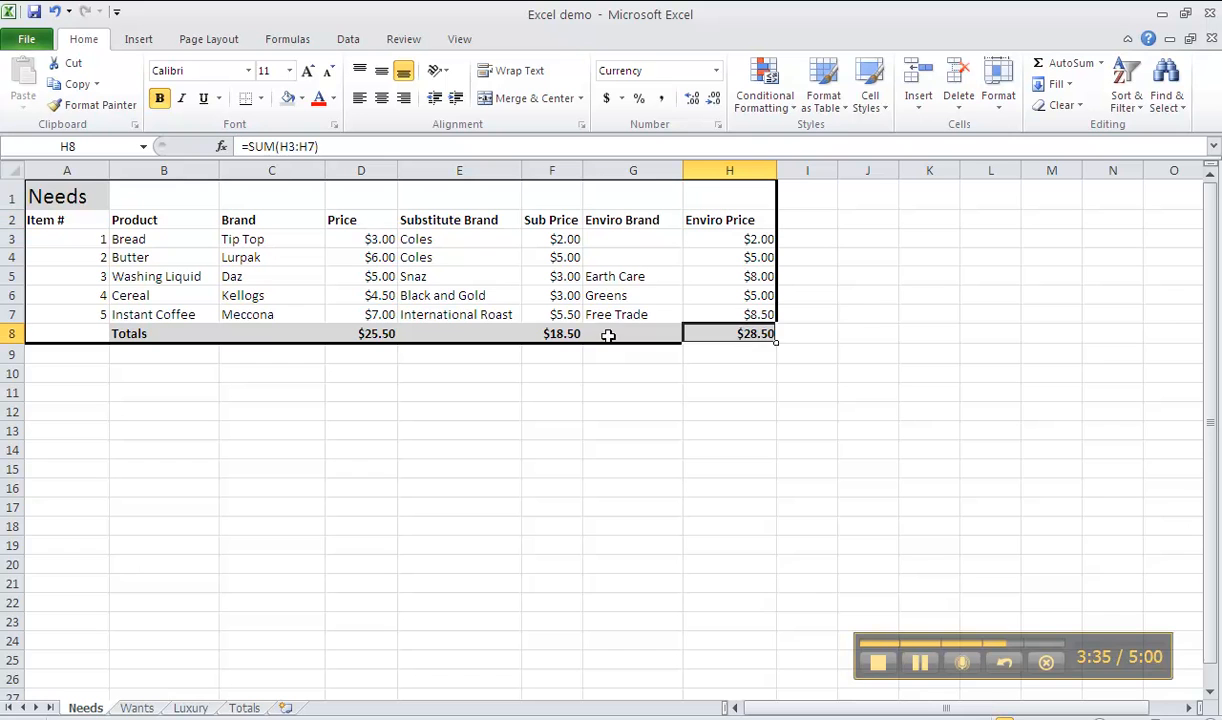
pyautogui.click(552, 333)
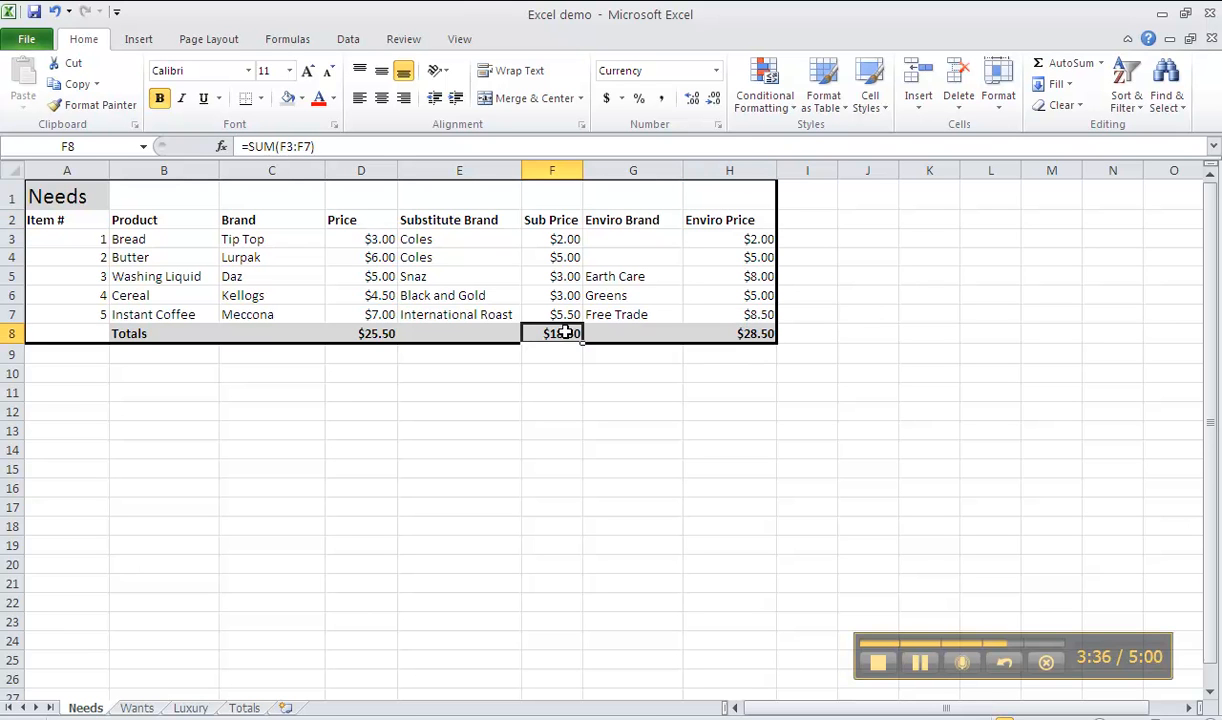
pyautogui.click(372, 333)
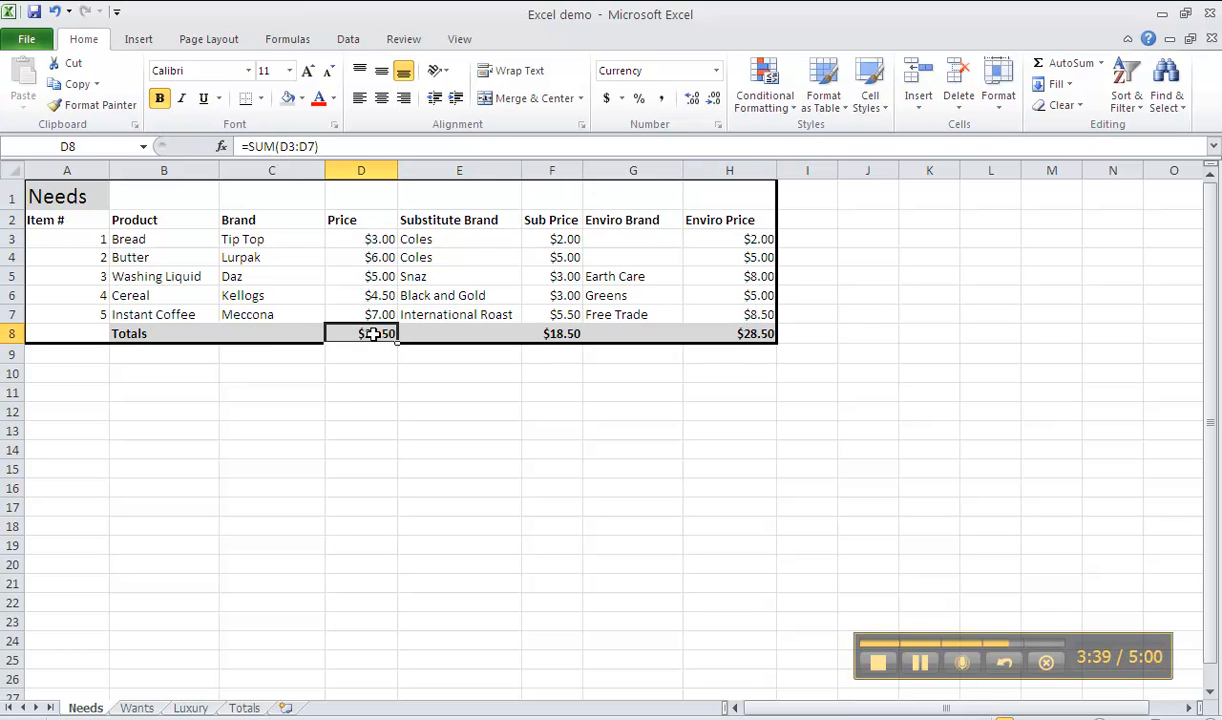
pyautogui.click(138, 706)
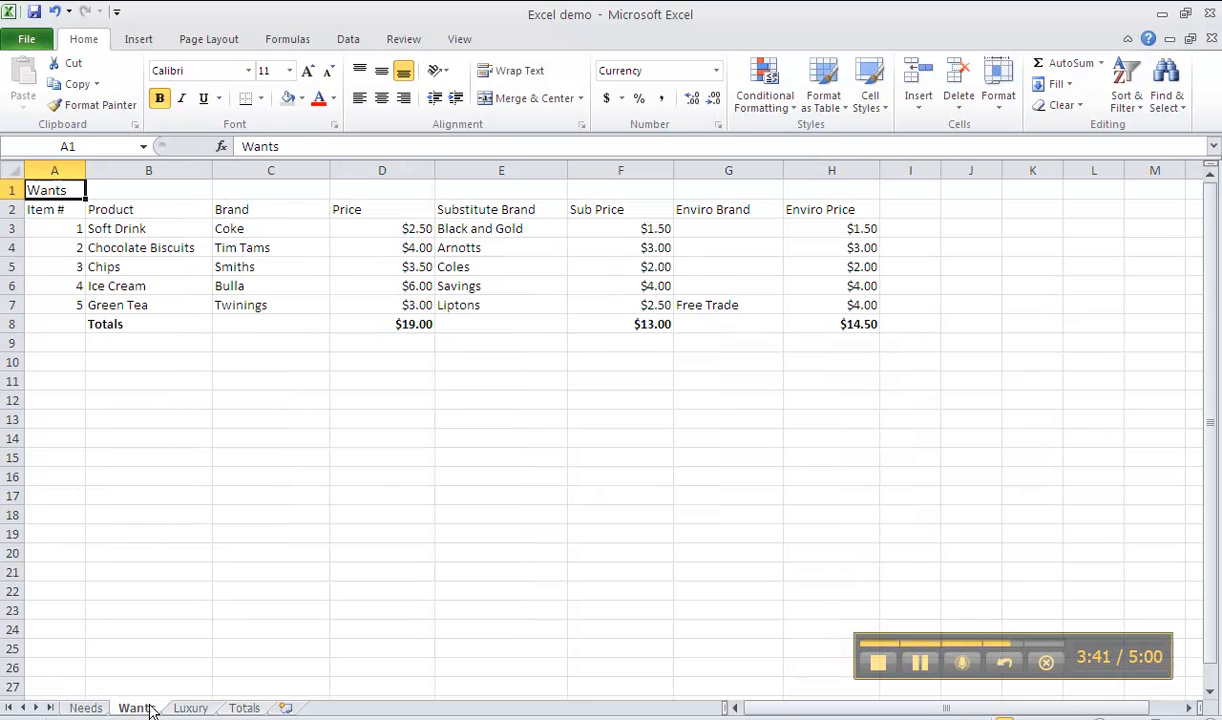
pyautogui.click(179, 708)
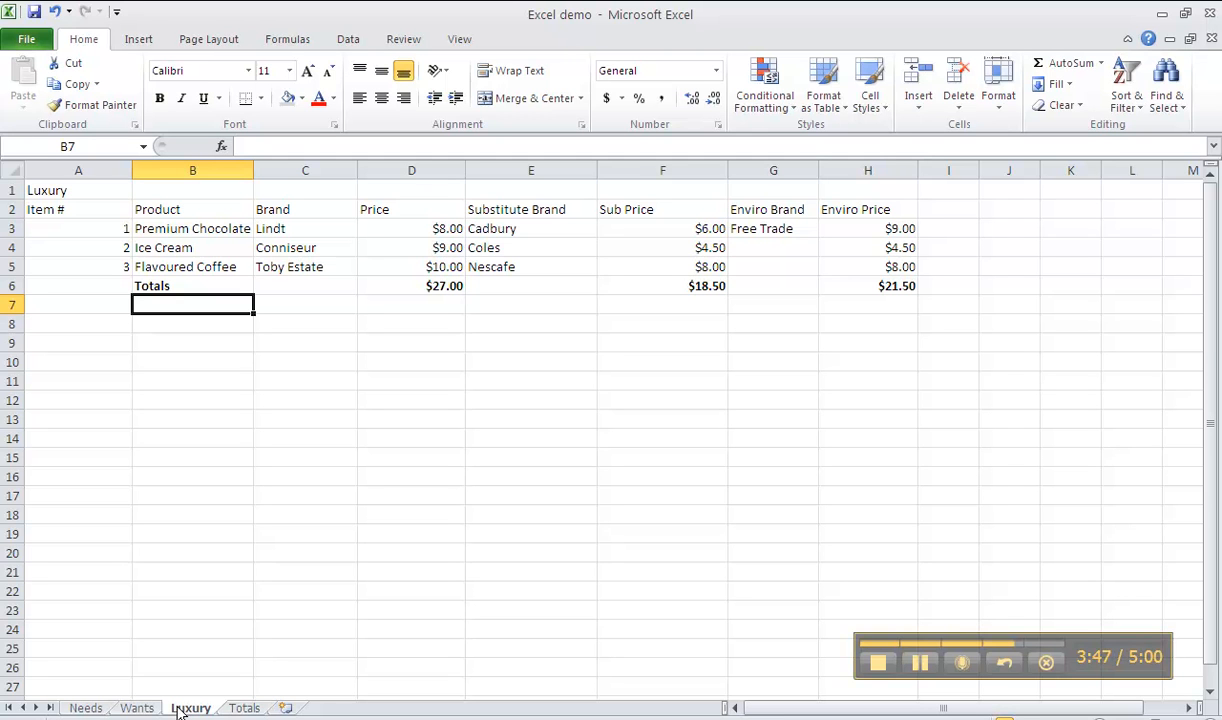
# Examine the Totals sheet's layout: its title, the row labels in A3:A7 and the Total Cost heading
pyautogui.click(246, 708)
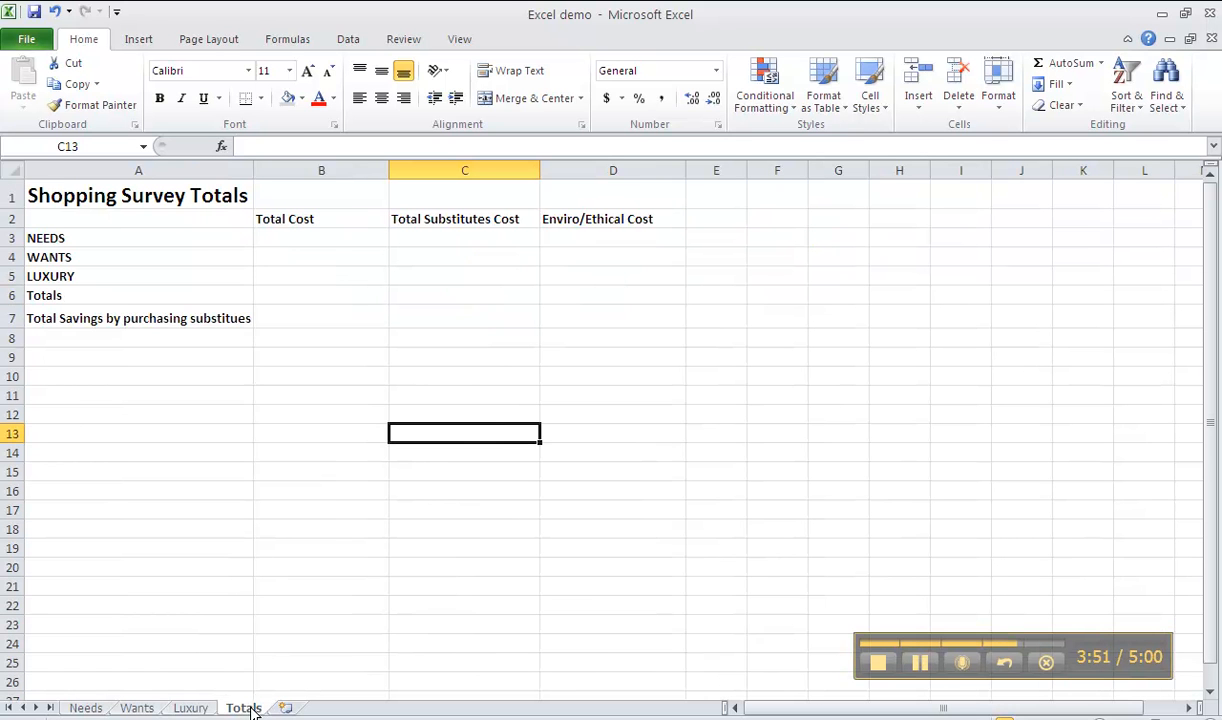
pyautogui.click(168, 190)
pyautogui.click(146, 237)
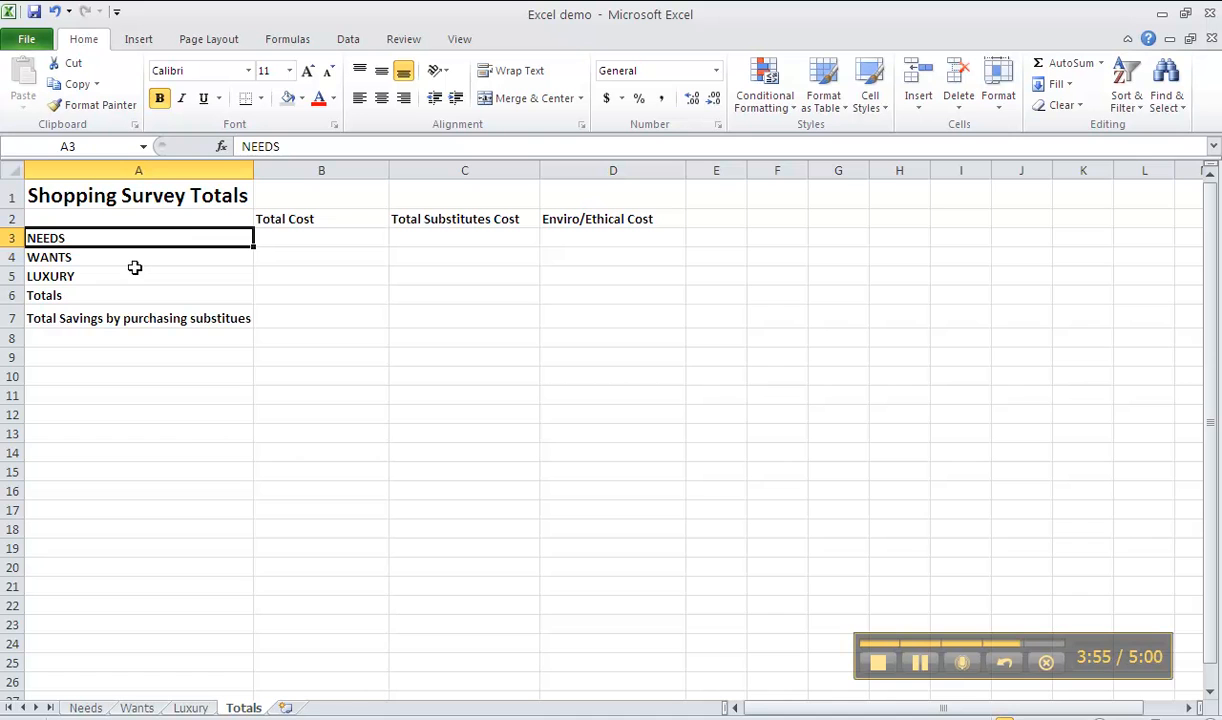
pyautogui.click(129, 258)
pyautogui.click(128, 276)
pyautogui.click(131, 295)
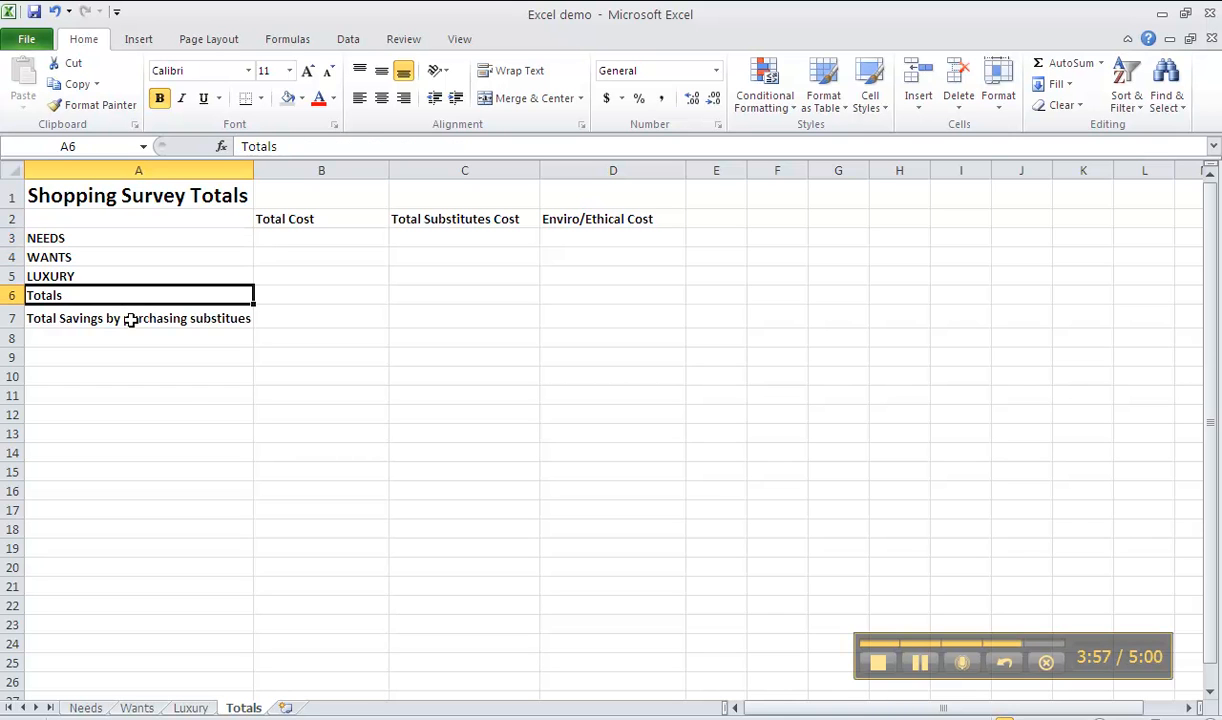
pyautogui.click(131, 318)
pyautogui.click(339, 219)
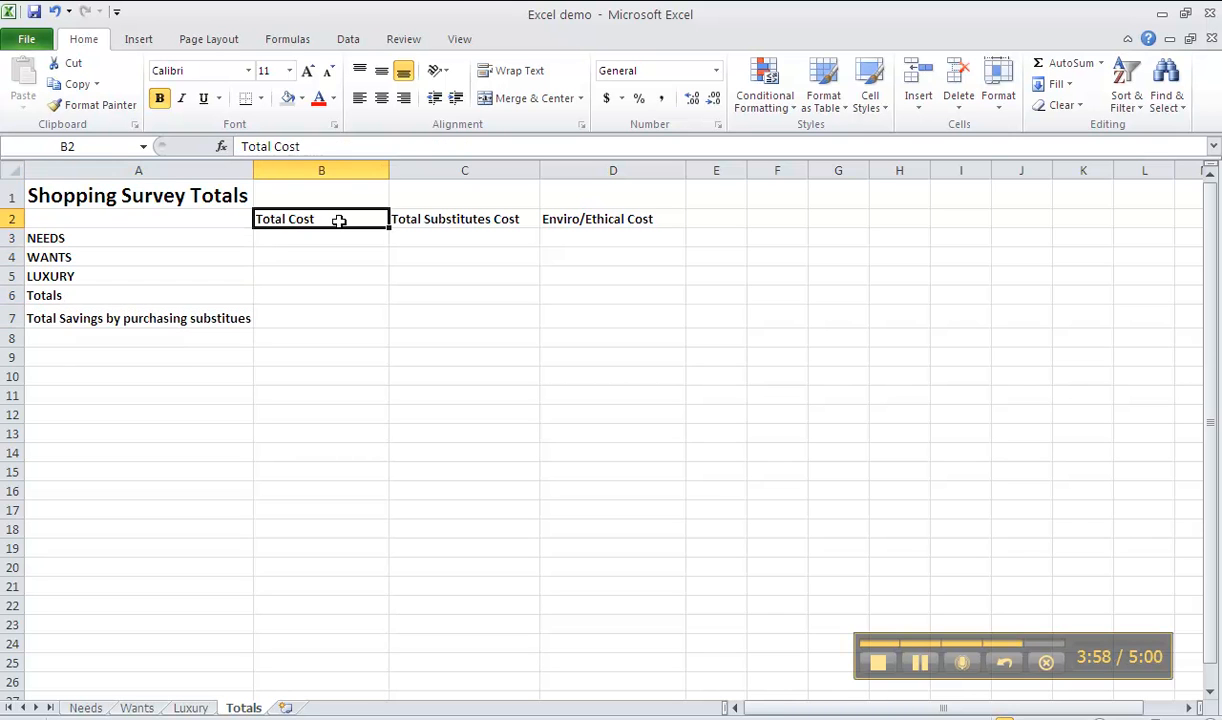
pyautogui.click(372, 428)
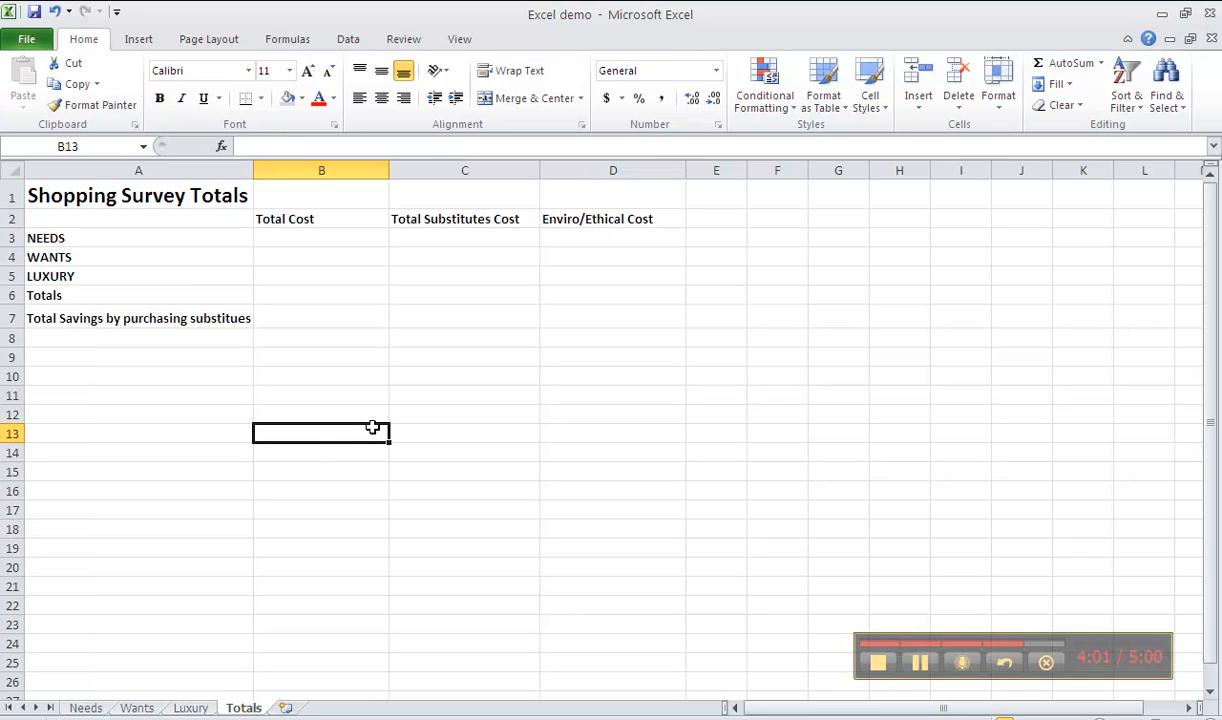